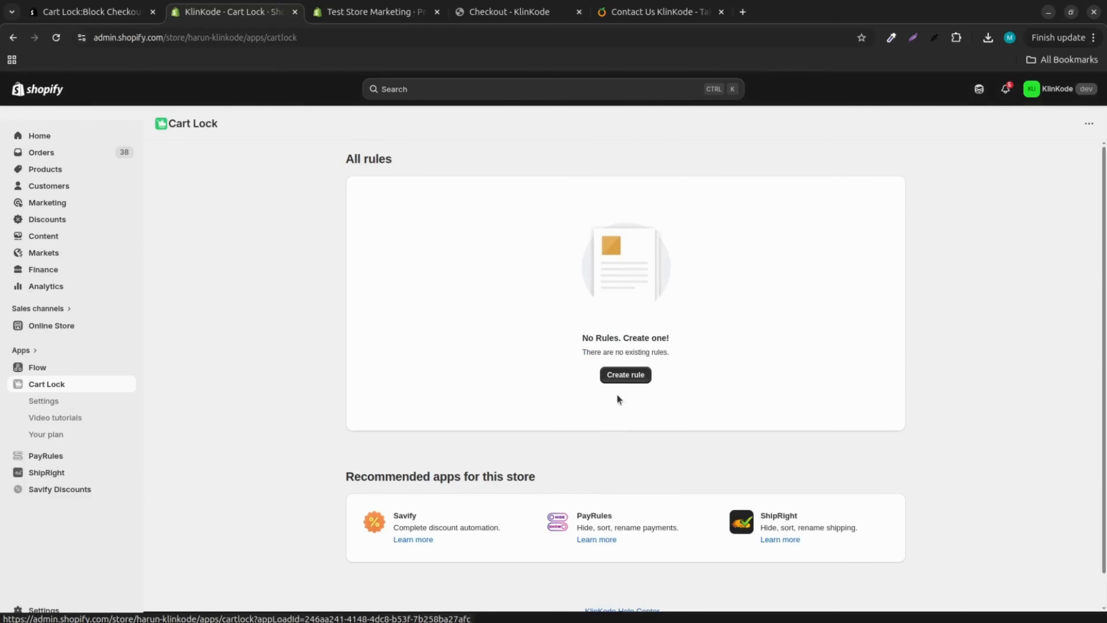
# Step: Start a new rule and pick the Essential 2 rule type after searching rule types for "total order weight"
pyautogui.click(627, 377)
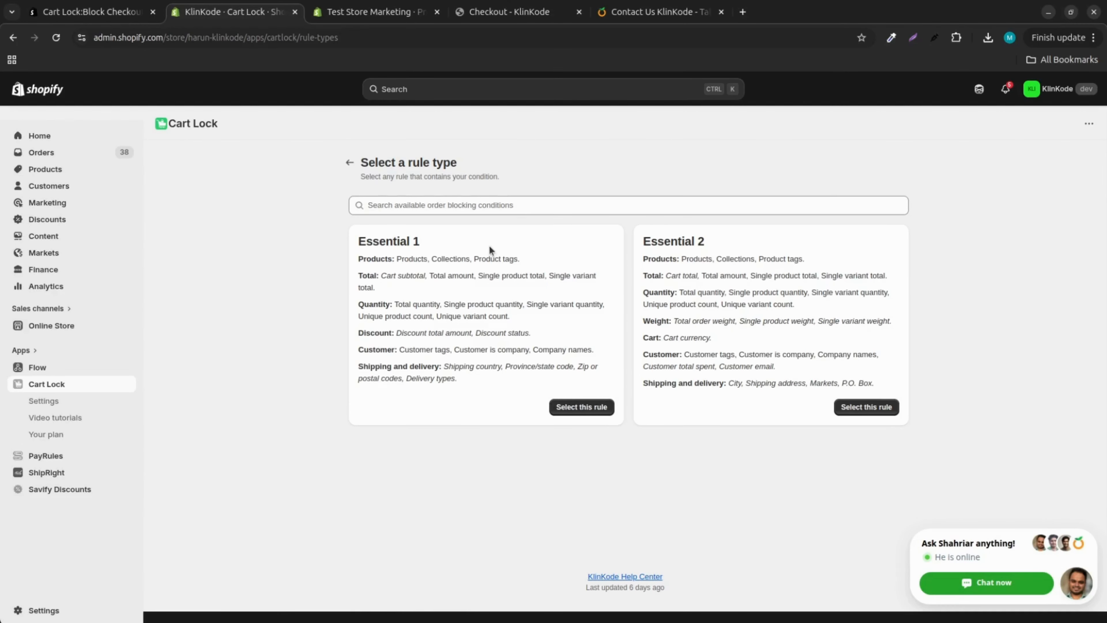
pyautogui.click(466, 206)
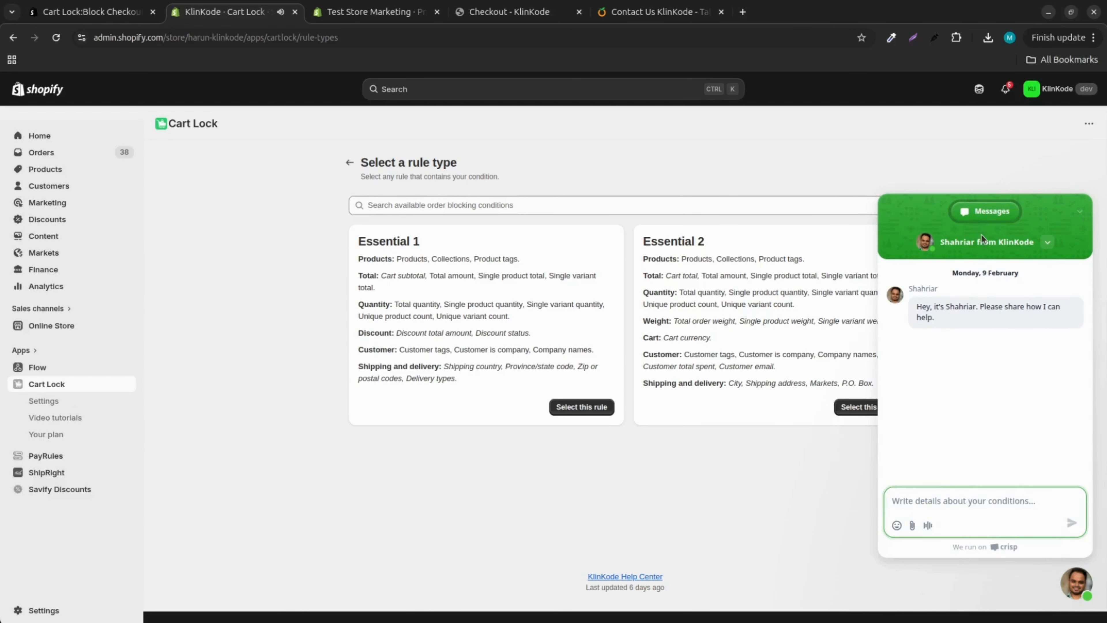
pyautogui.click(982, 238)
pyautogui.click(453, 208)
pyautogui.write('to')
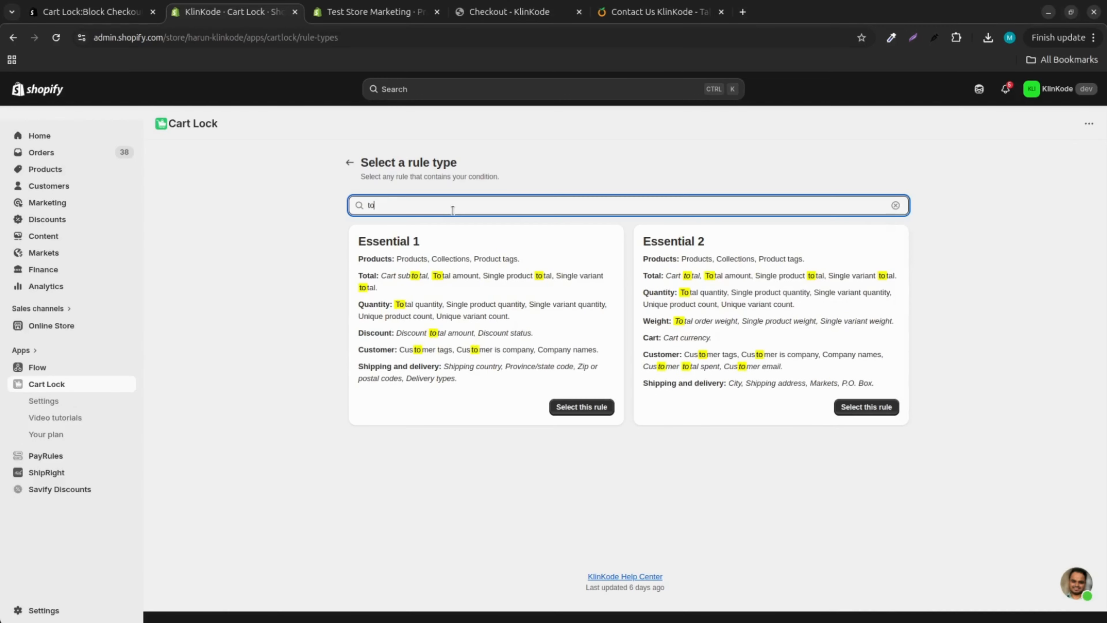
pyautogui.write('tal ord')
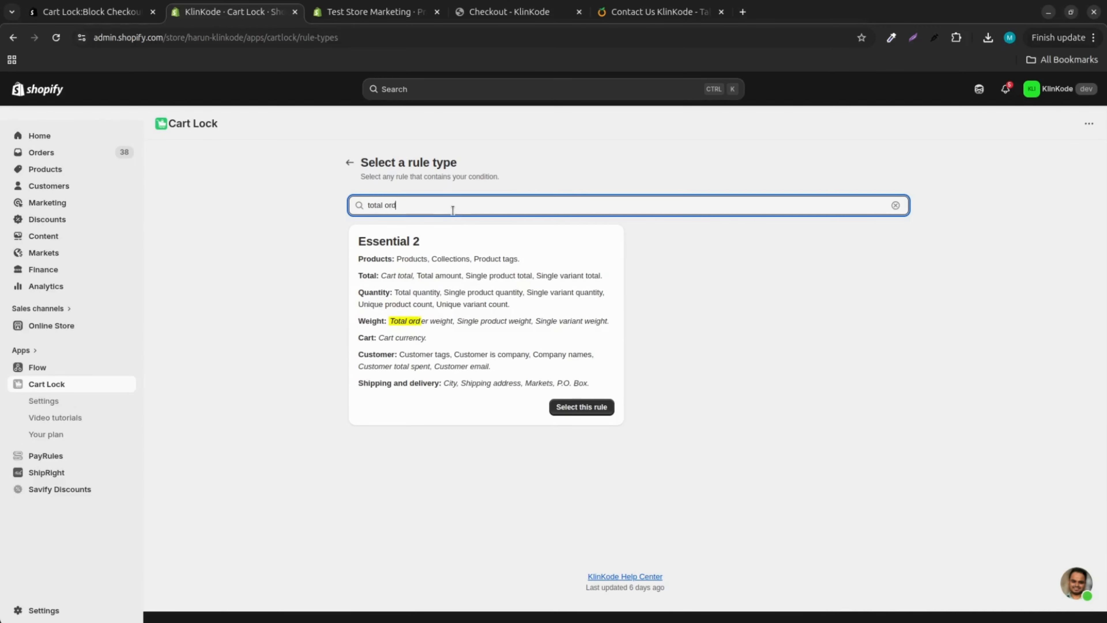
pyautogui.write('er weight')
pyautogui.click(588, 410)
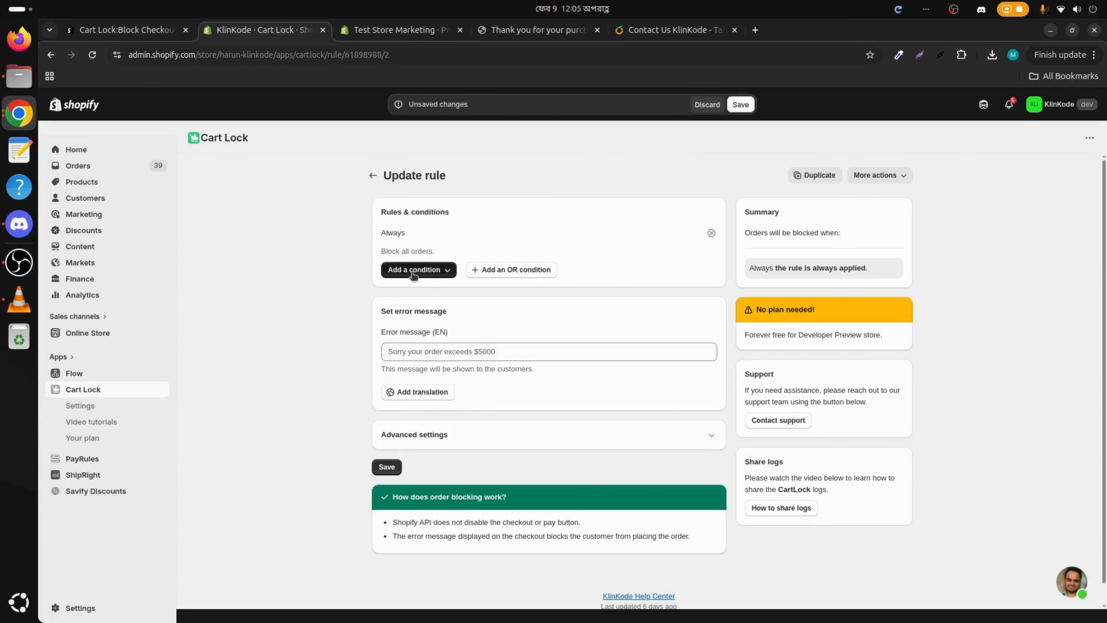
# Step: Add a Total order weight condition to the rule, replacing Always
pyautogui.click(413, 270)
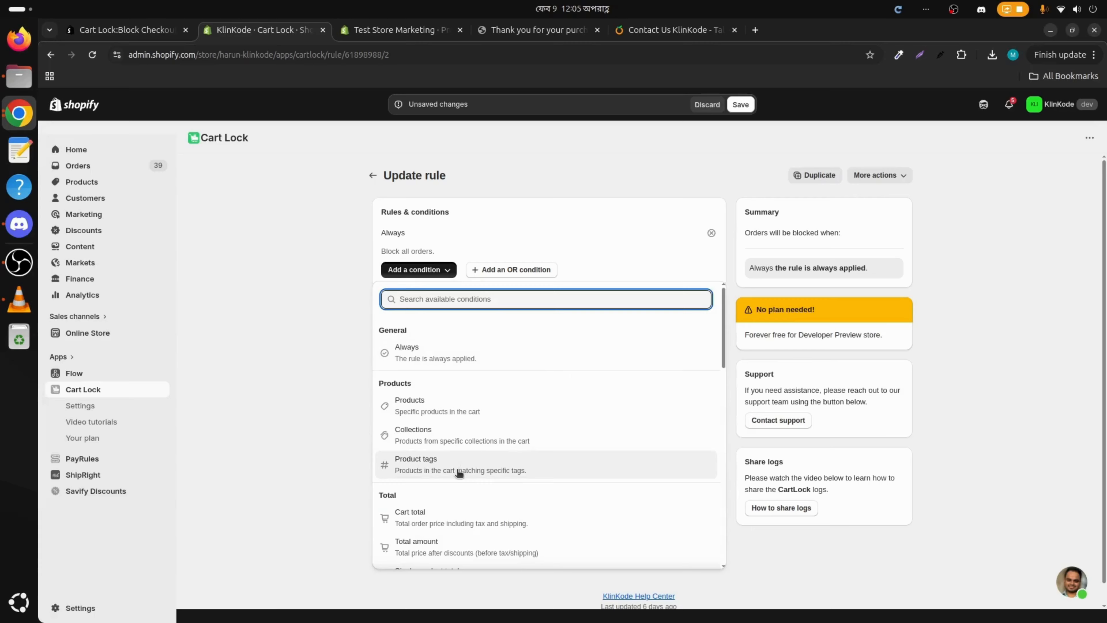
pyautogui.scroll(-5, 458, 474)
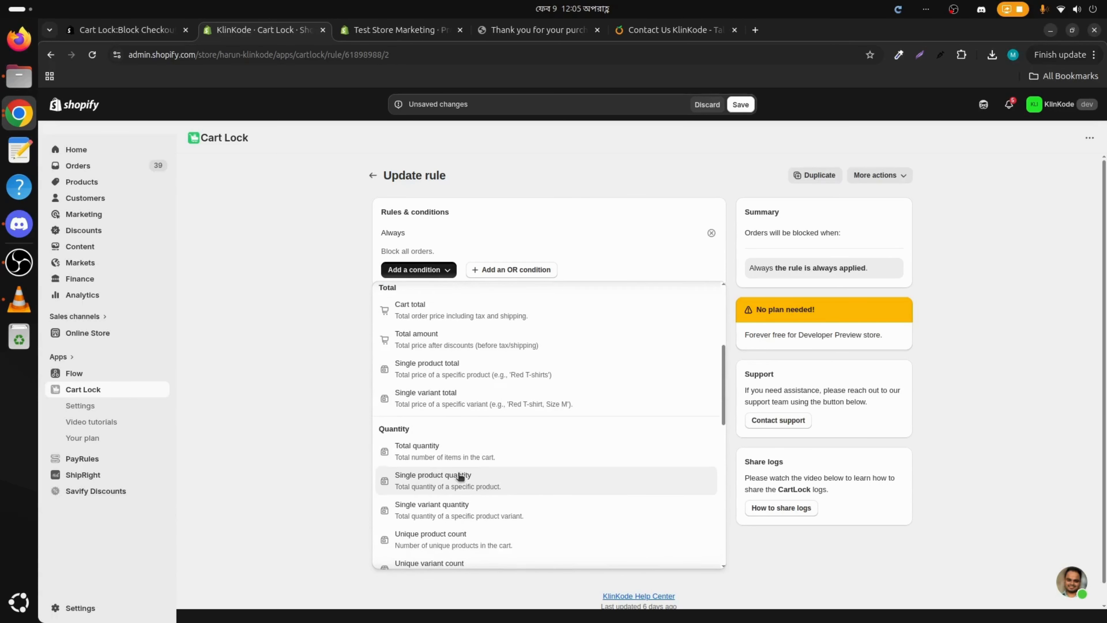
pyautogui.scroll(-3, 460, 476)
pyautogui.scroll(8, 471, 492)
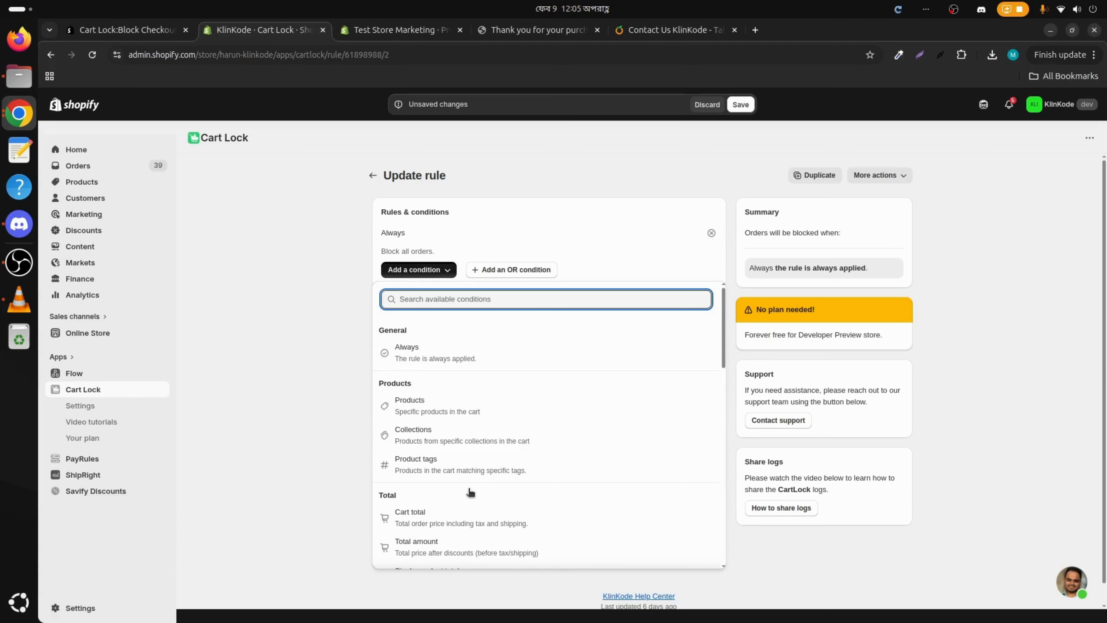
pyautogui.write('total o')
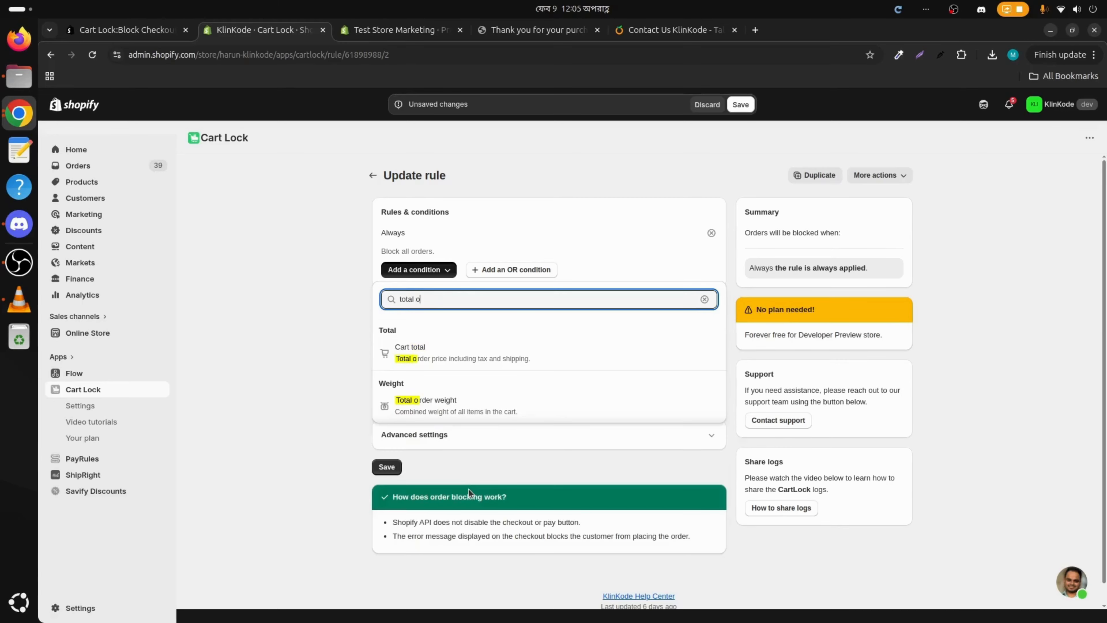
pyautogui.write('rder we')
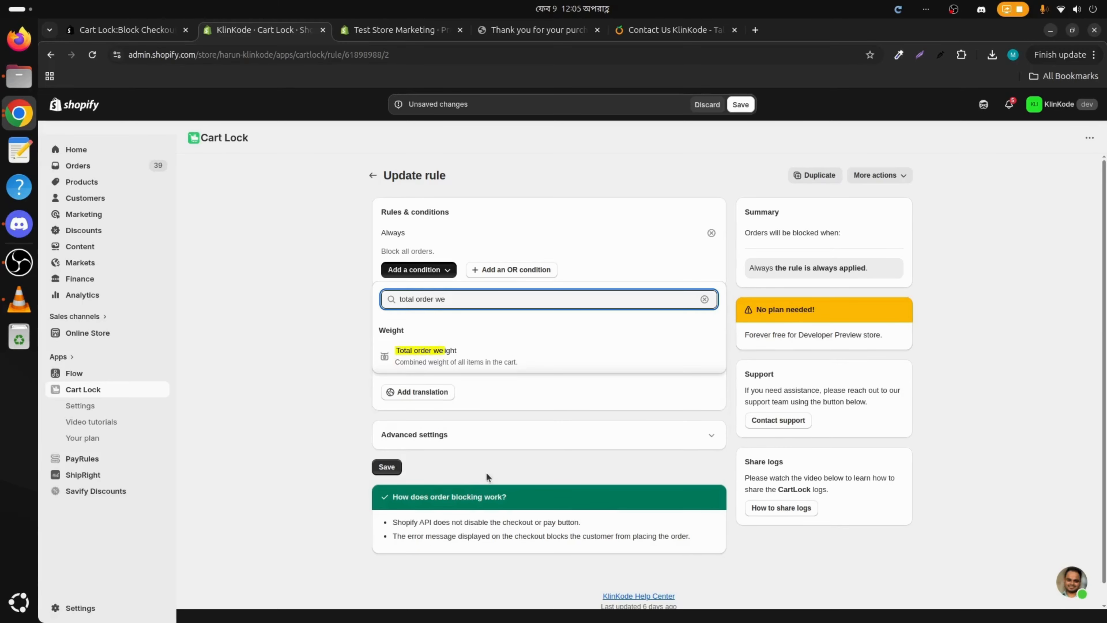
pyautogui.click(432, 353)
pyautogui.click(712, 274)
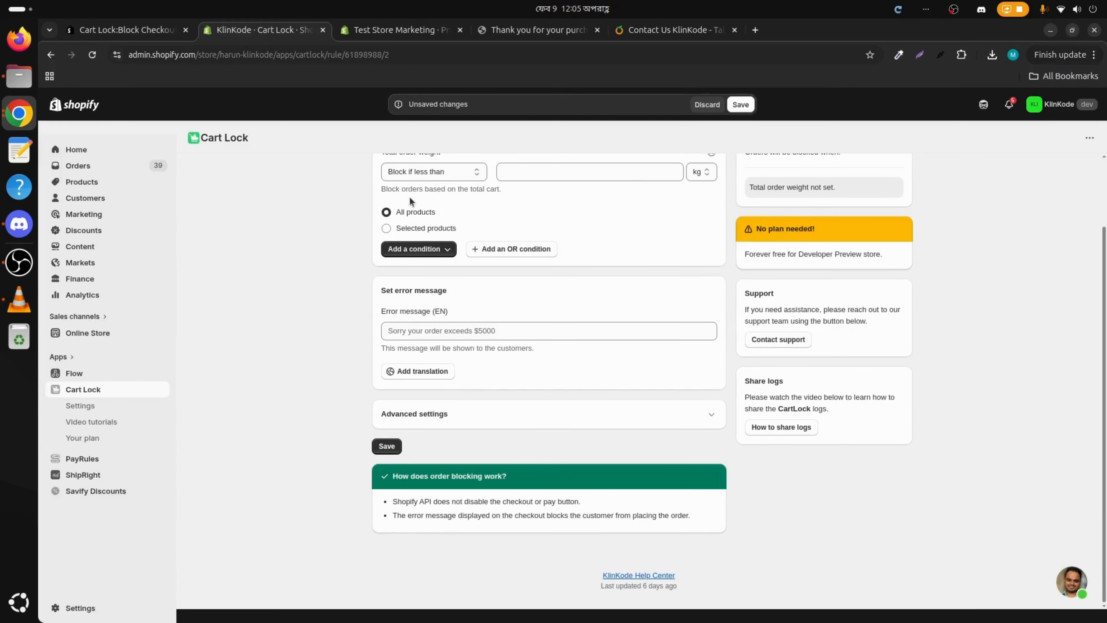
pyautogui.scroll(2, 553, 290)
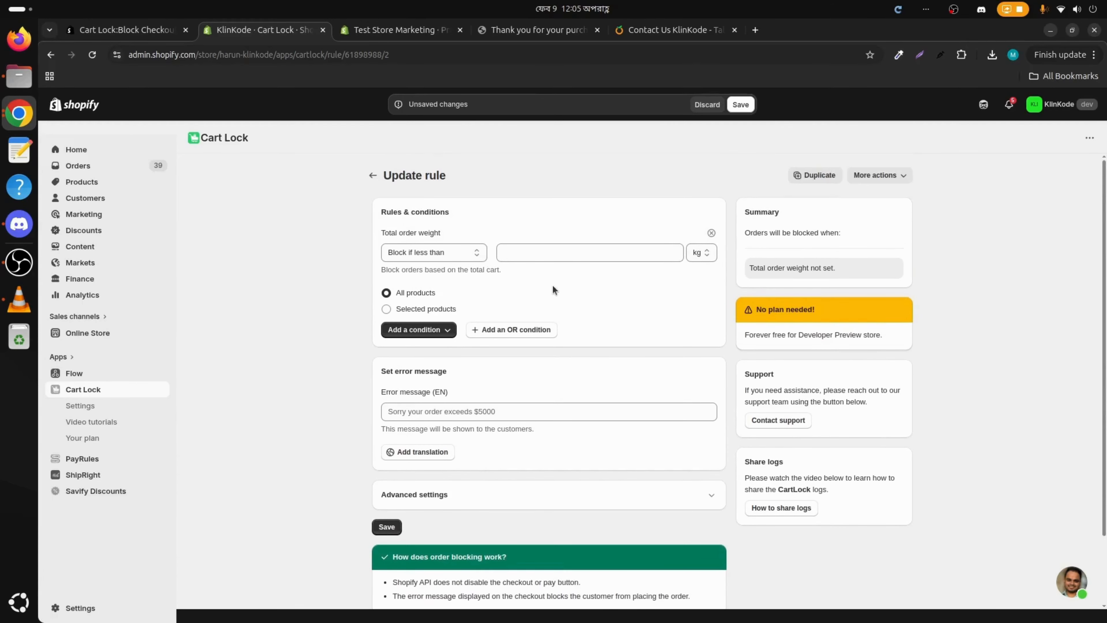
# Step: Set the weight condition's comparison to Block if more than
pyautogui.click(457, 258)
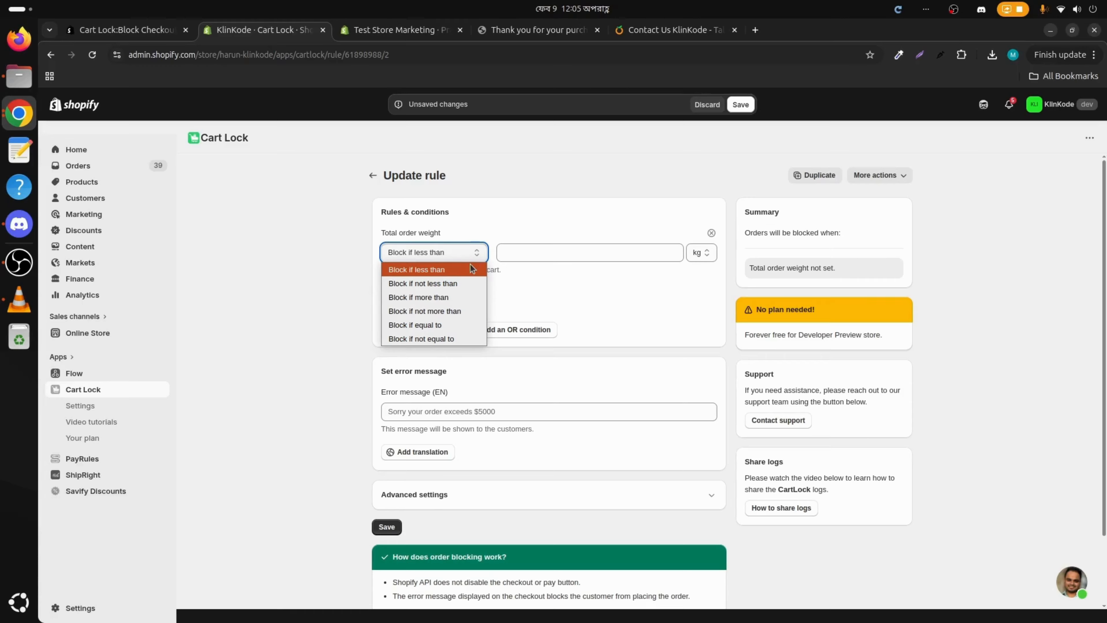
pyautogui.click(449, 298)
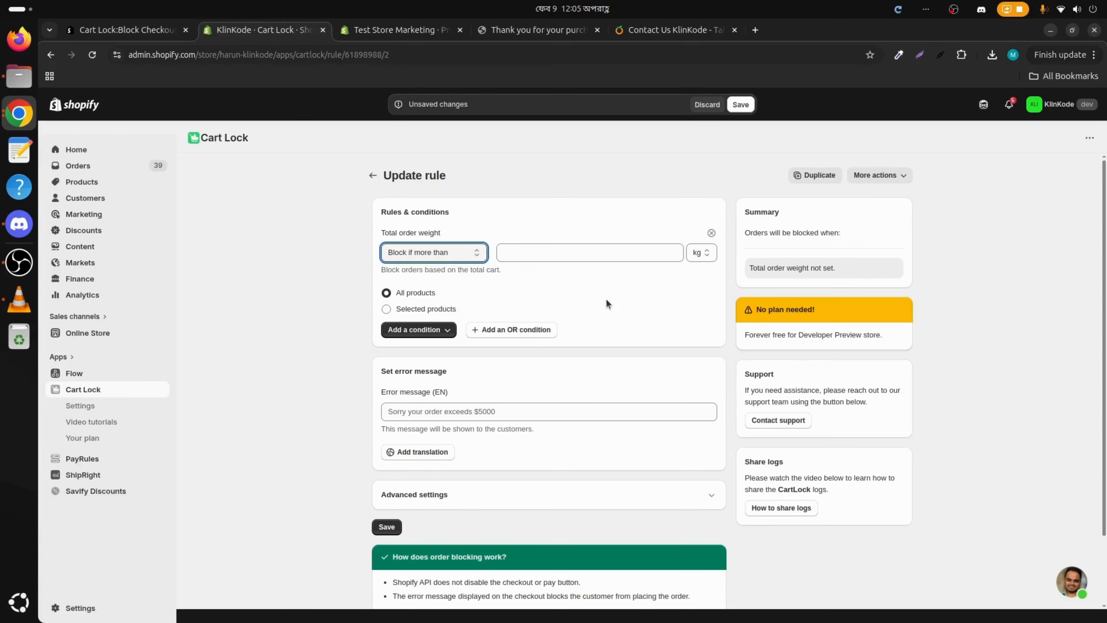
pyautogui.click(474, 251)
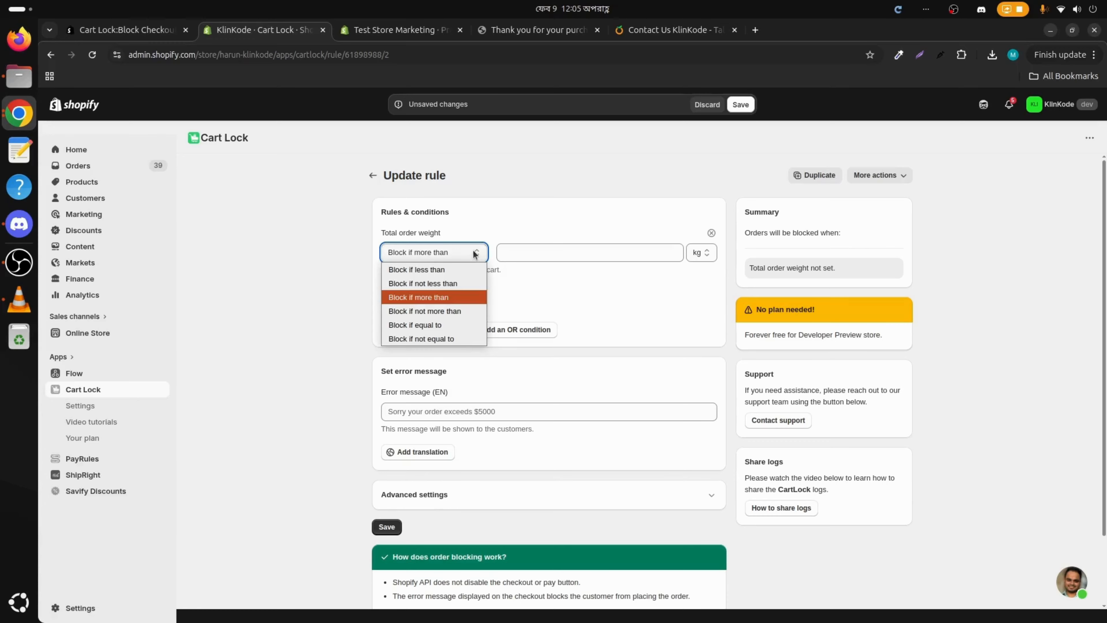
pyautogui.click(449, 270)
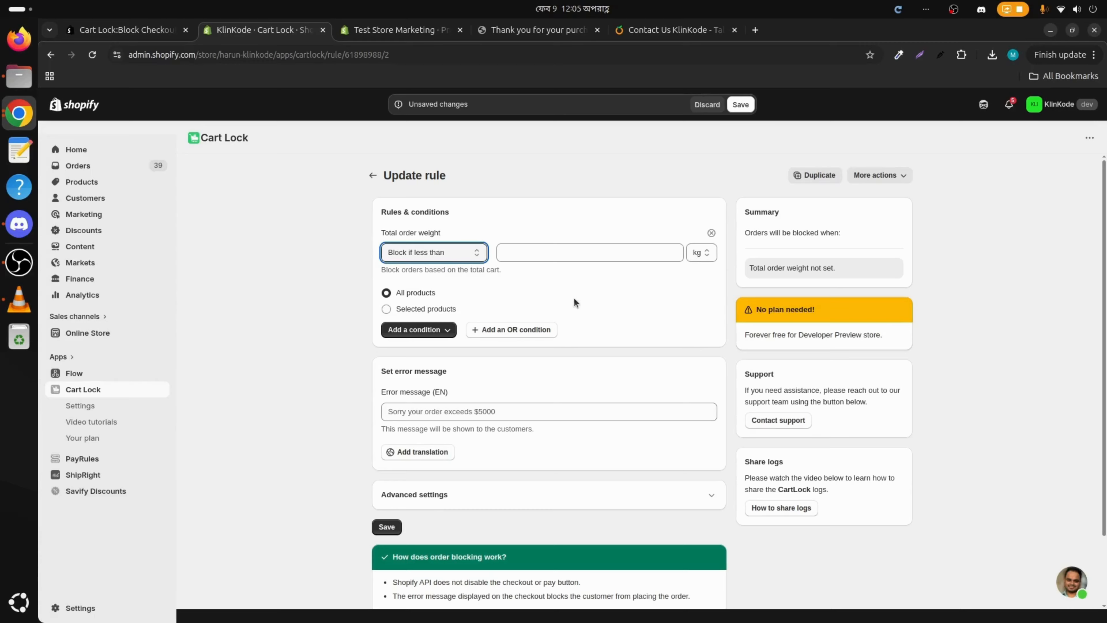
pyautogui.click(474, 252)
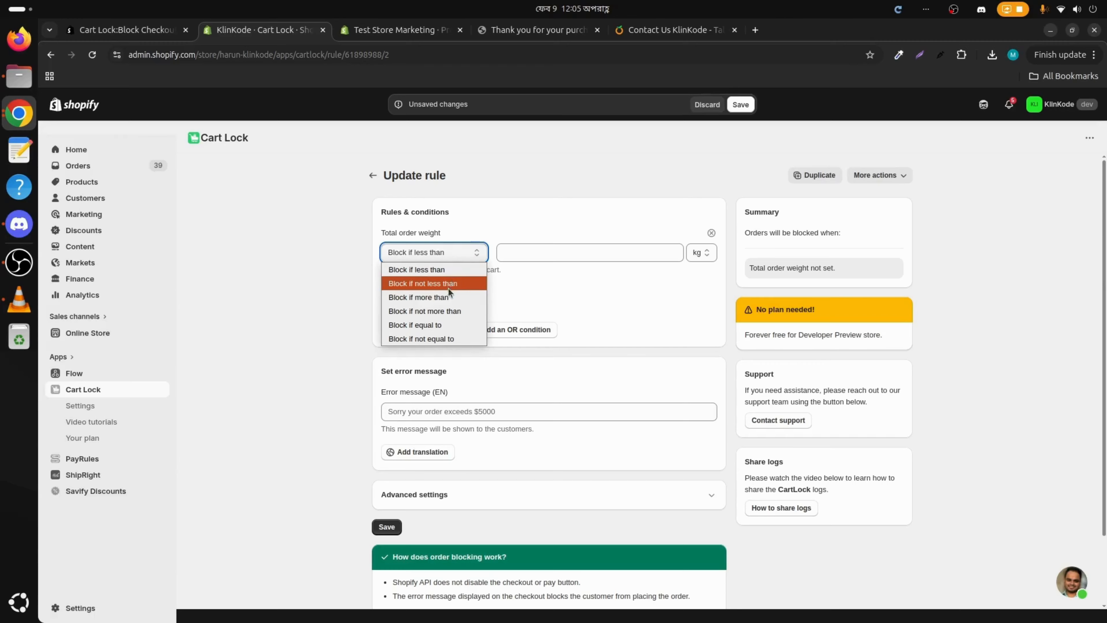
pyautogui.click(437, 300)
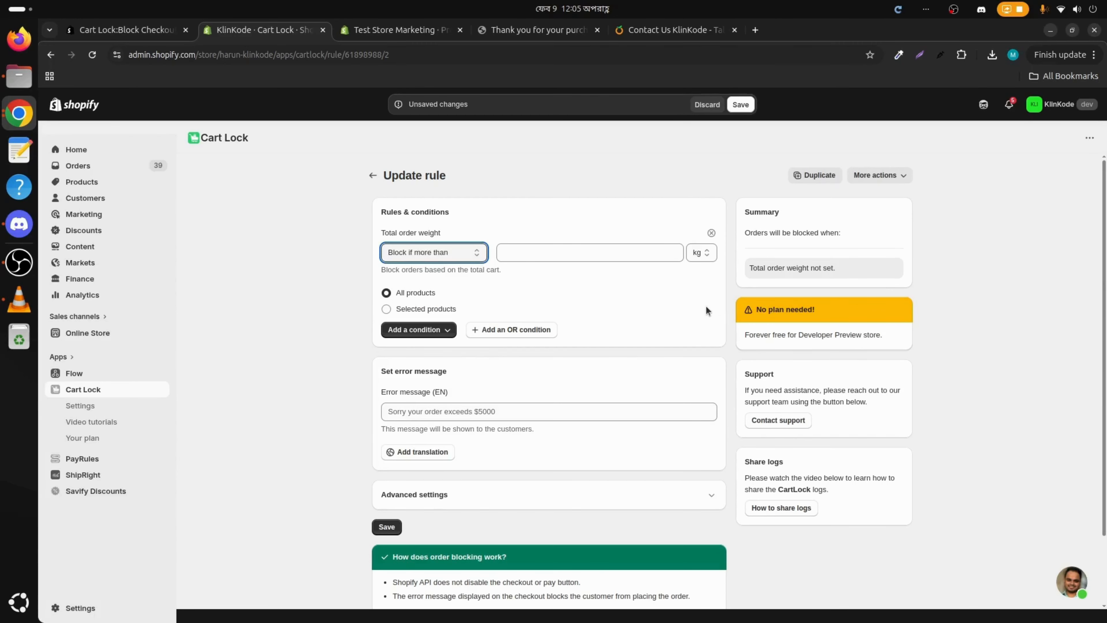
# Step: Set the weight limit to 20 kg
pyautogui.click(545, 255)
pyautogui.write('20')
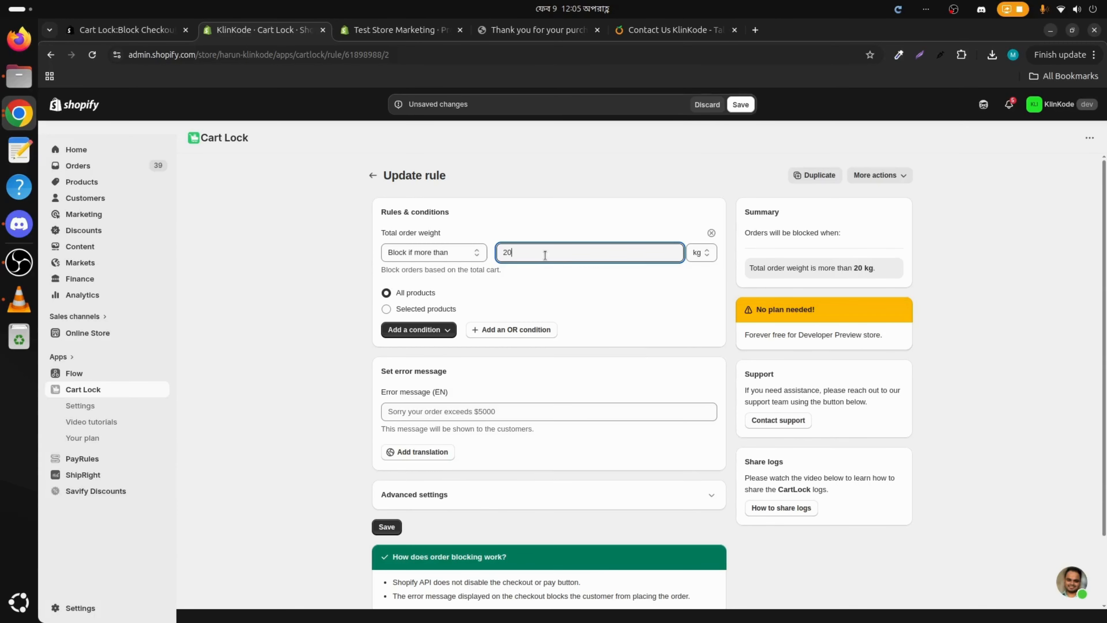
pyautogui.click(717, 257)
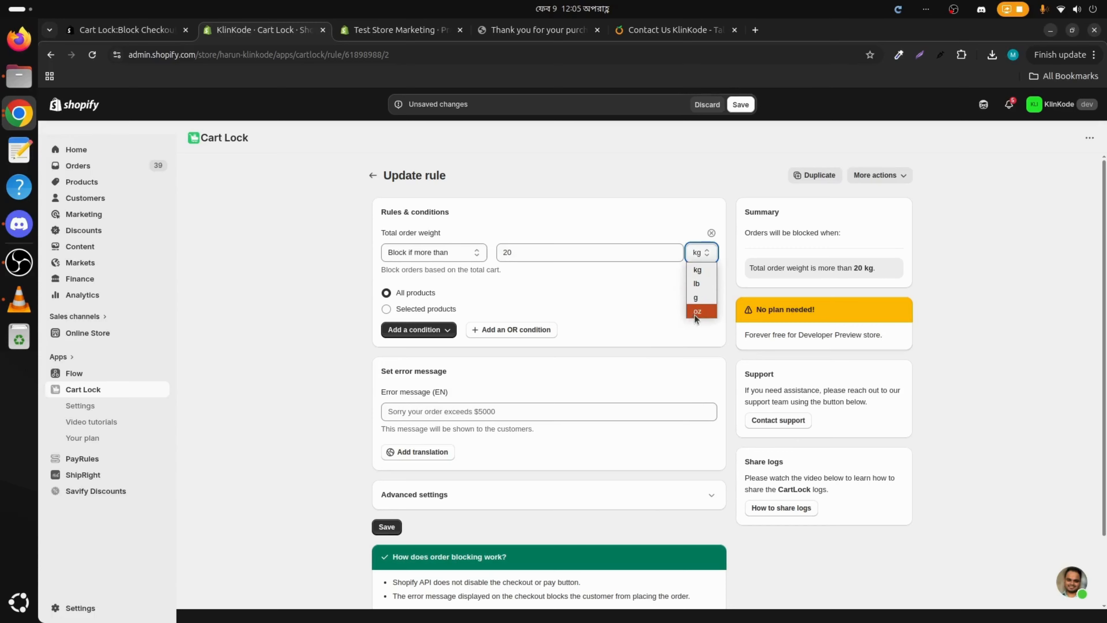
pyautogui.click(702, 270)
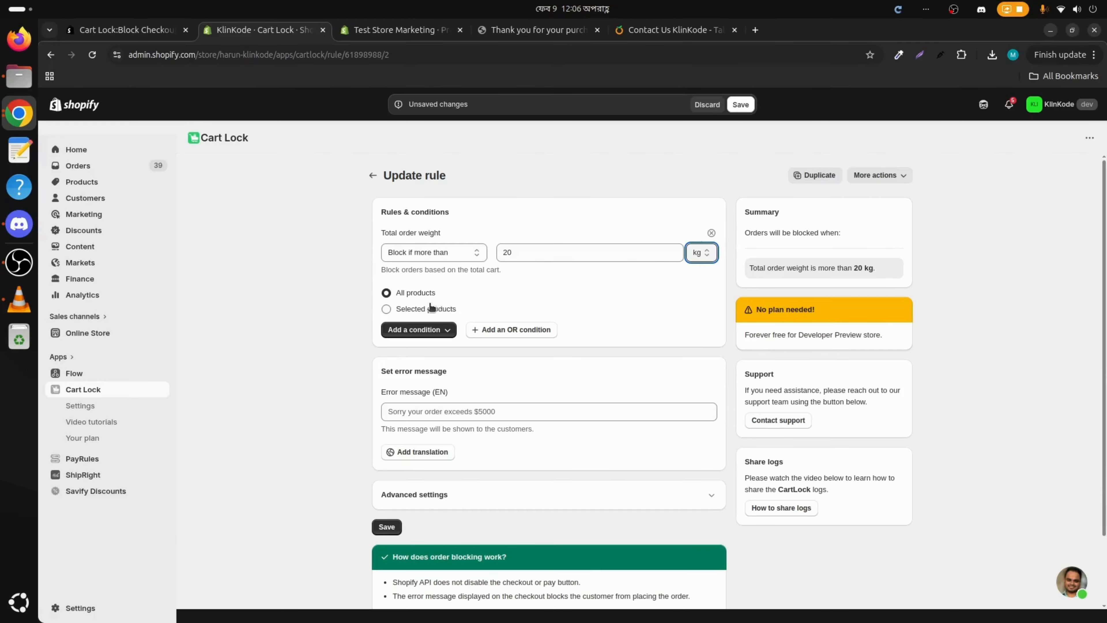
# Step: Try restricting the rule to selected products by products, product tags and collections, then return to all products
pyautogui.click(387, 309)
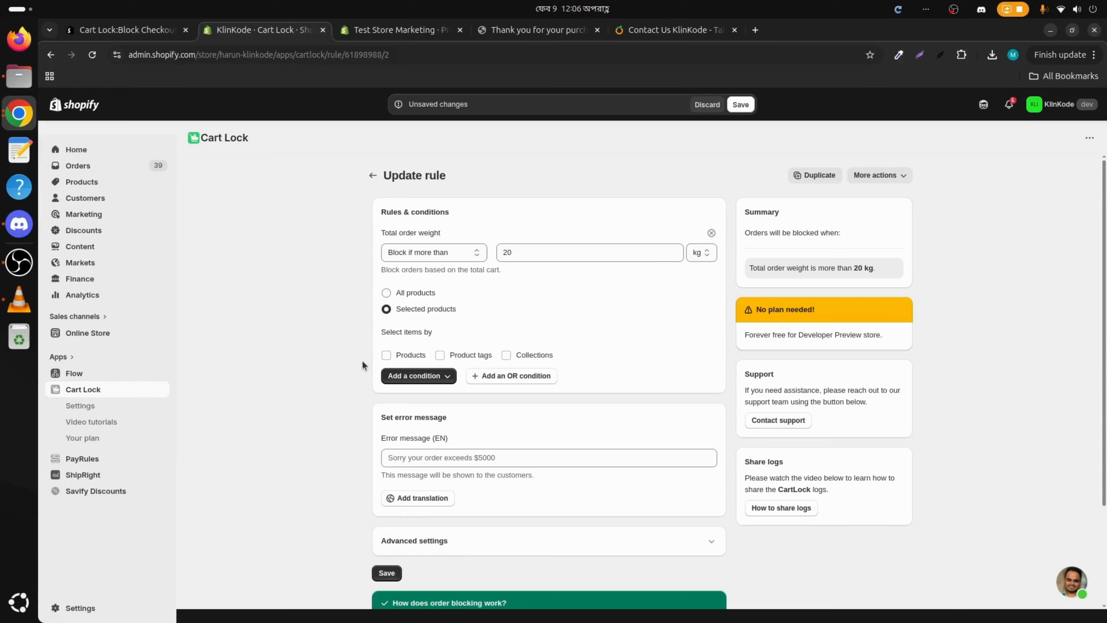
pyautogui.click(388, 355)
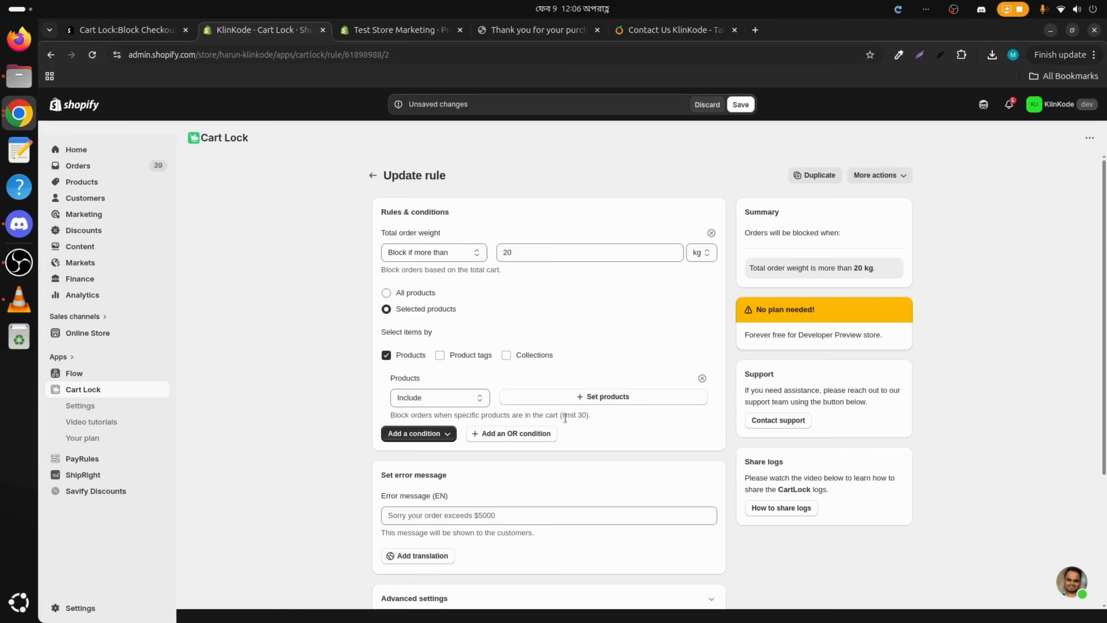
pyautogui.click(445, 354)
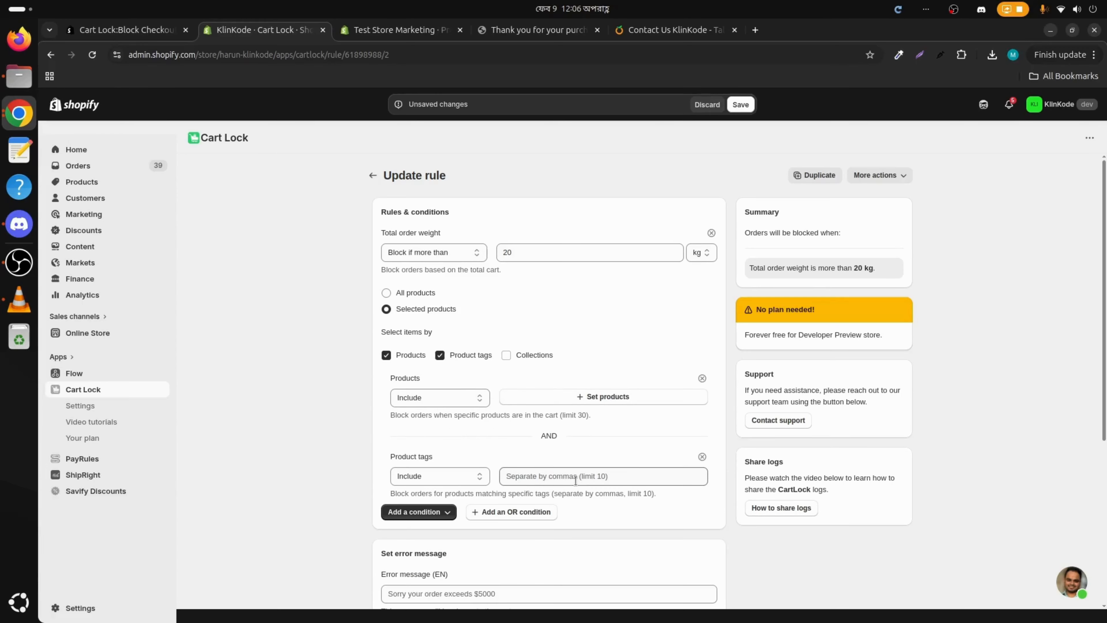
pyautogui.click(507, 355)
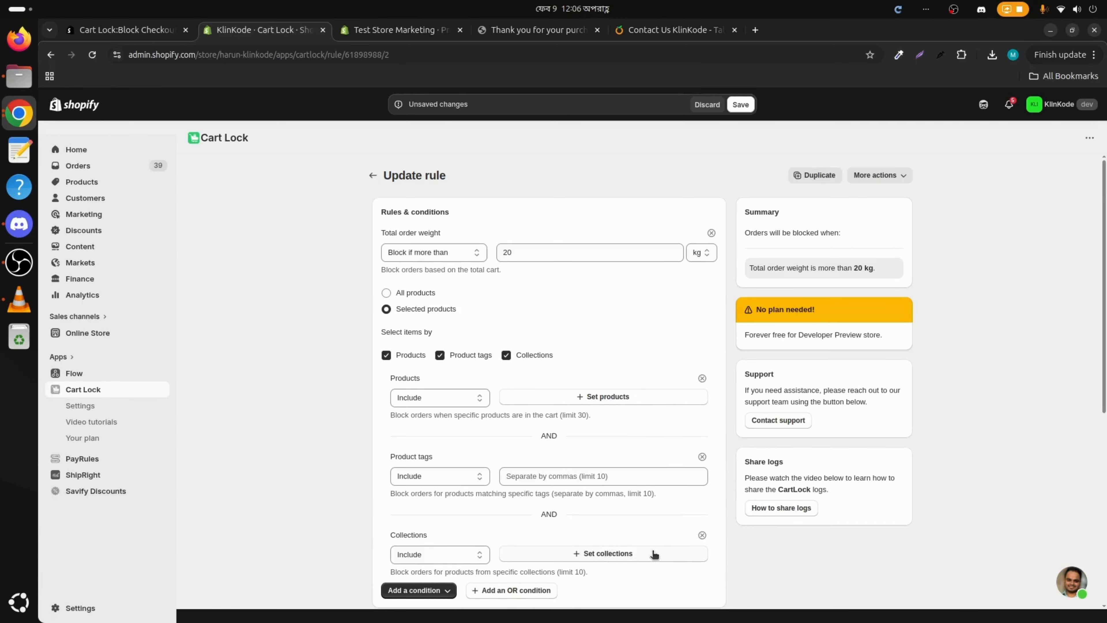
pyautogui.click(703, 534)
pyautogui.click(703, 378)
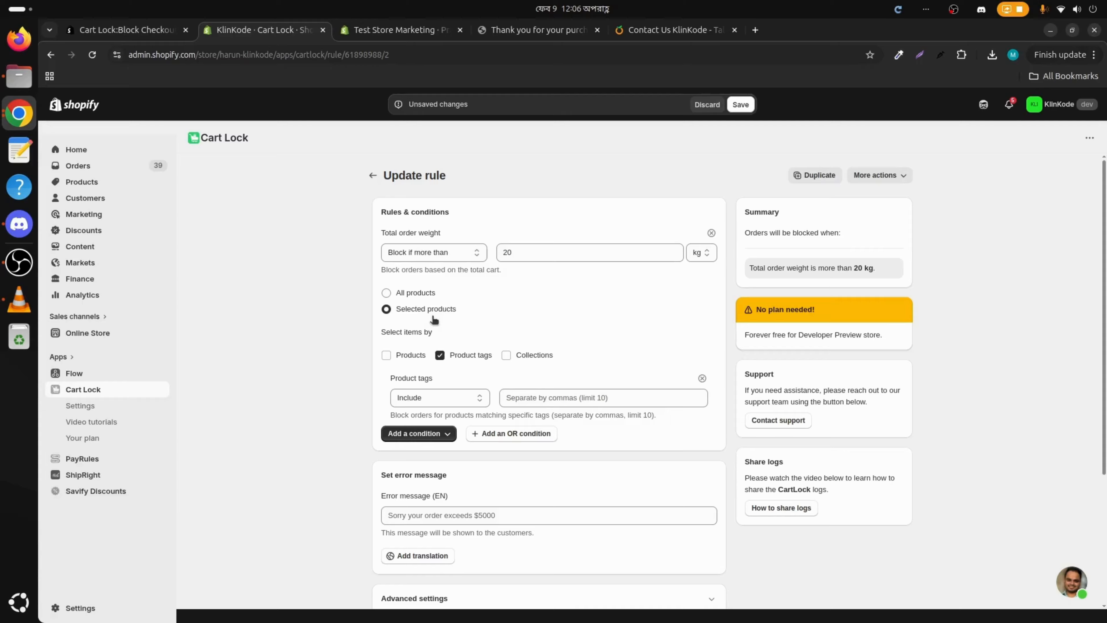
pyautogui.click(386, 293)
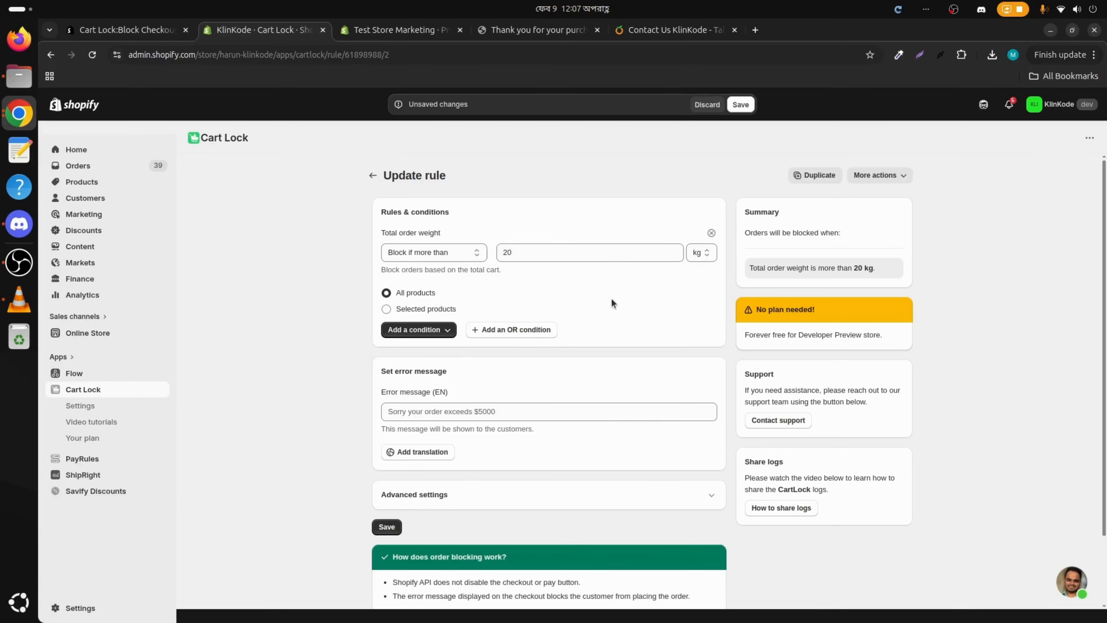
pyautogui.click(390, 309)
pyautogui.click(463, 362)
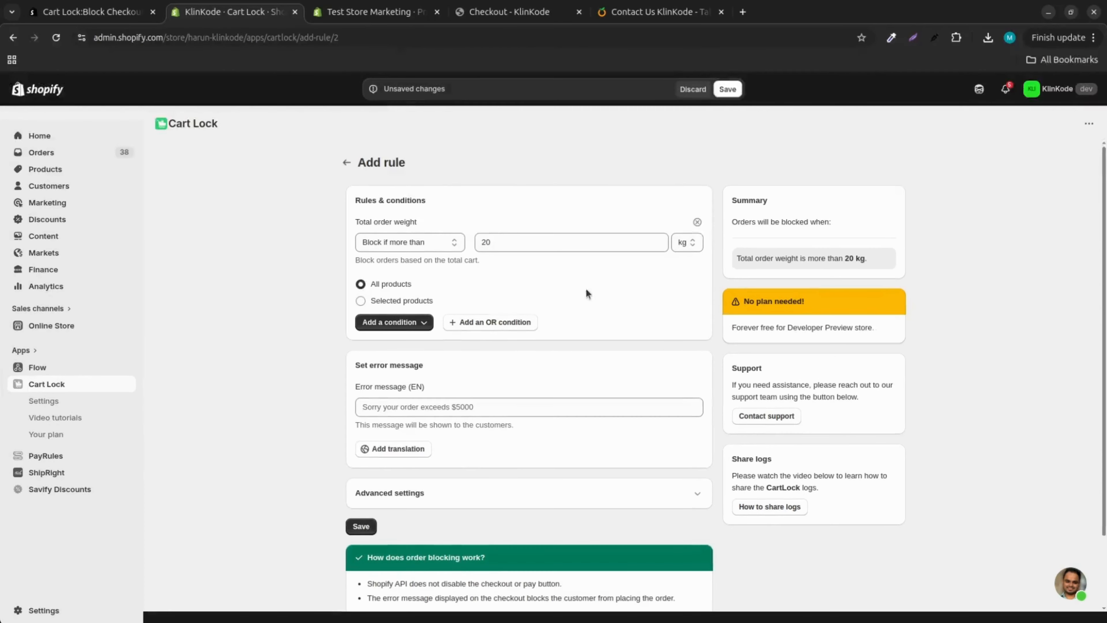
# Step: In the store admin tab, add the max-limit tag to the Snow Bear product and save it
pyautogui.hotkey('ctrl', 'Tab')
pyautogui.click(766, 537)
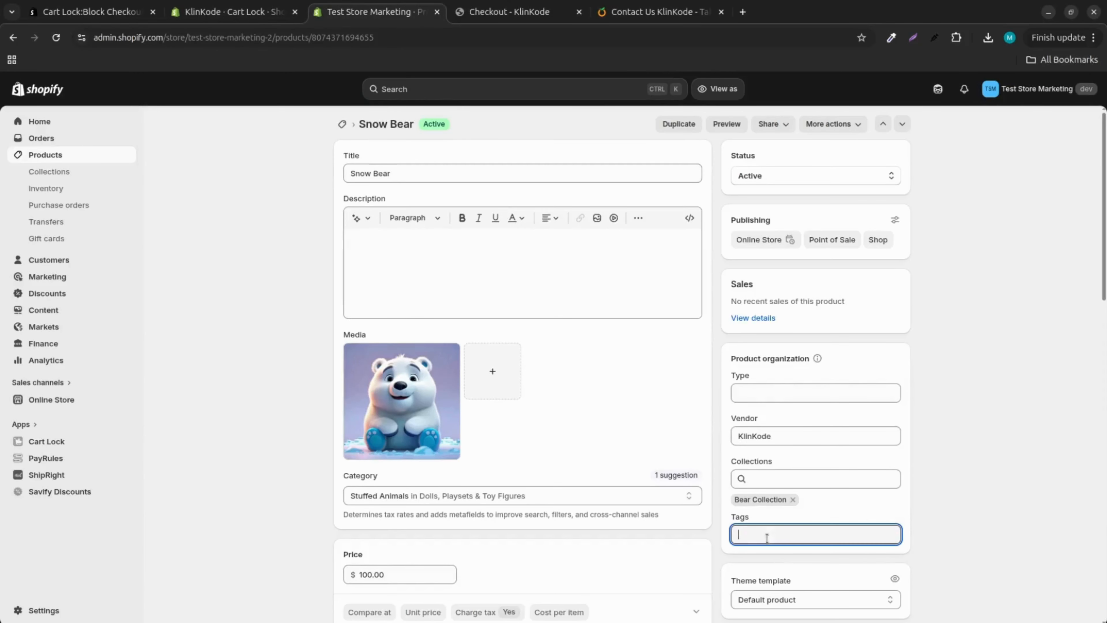
pyautogui.write('max')
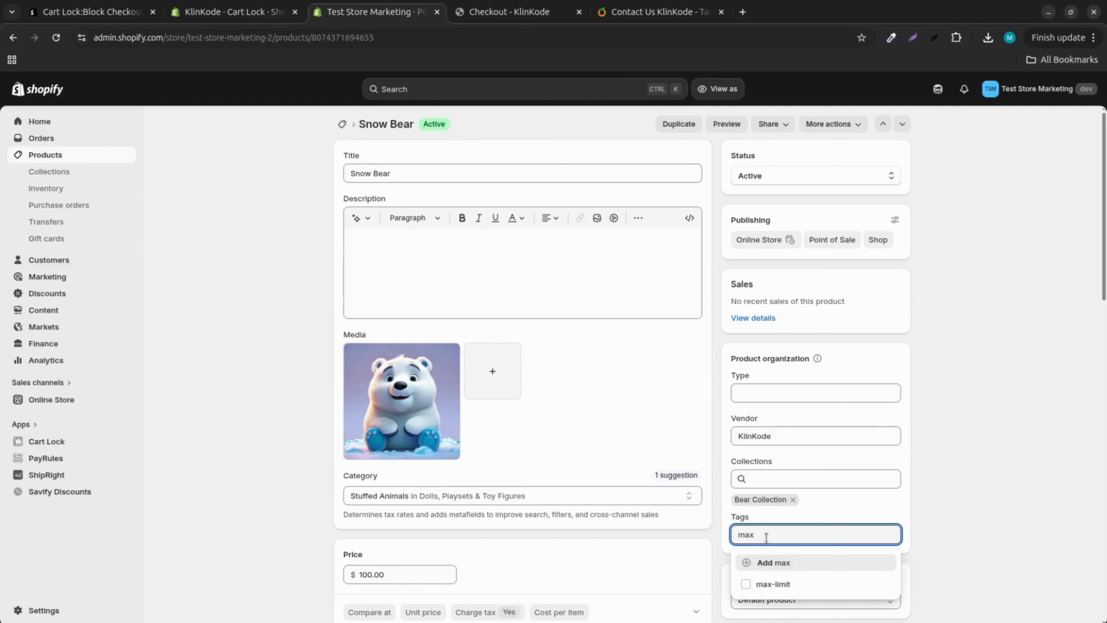
pyautogui.click(747, 584)
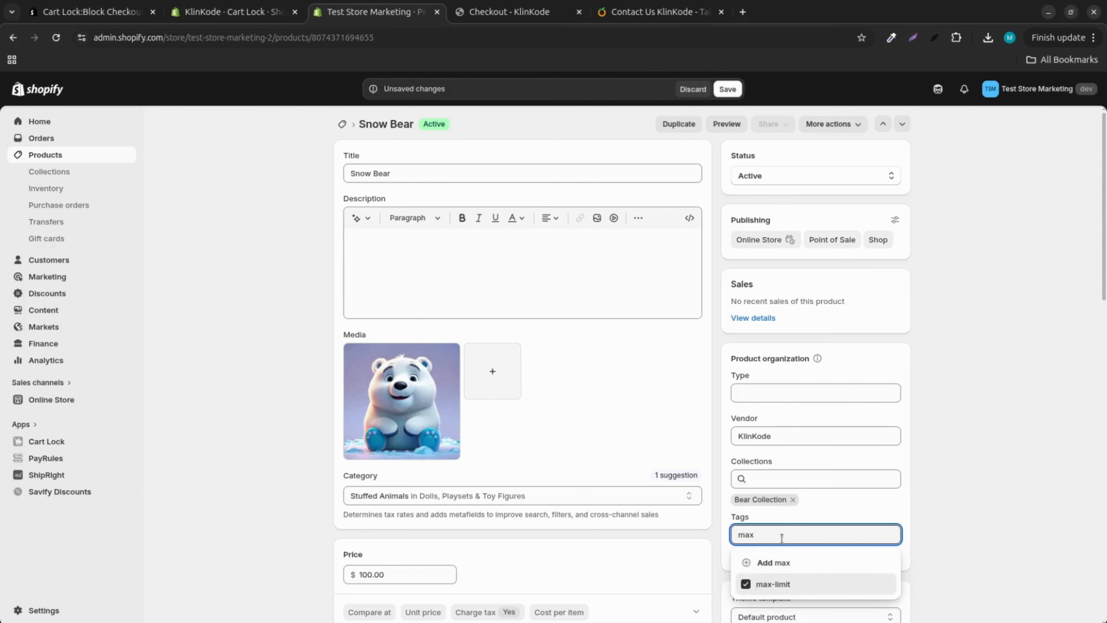
pyautogui.click(727, 90)
pyautogui.scroll(-10, 514, 511)
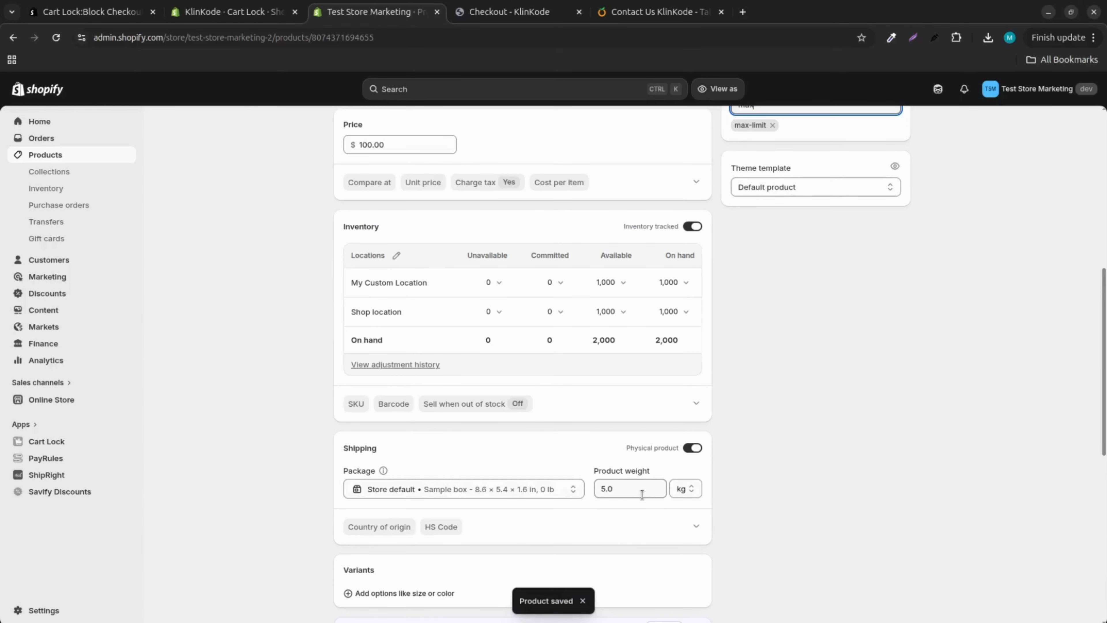
pyautogui.scroll(10, 590, 489)
# Step: In the Cart Lock rule, restrict it to selected products with the product tag max-limit and save the rule
pyautogui.click(232, 12)
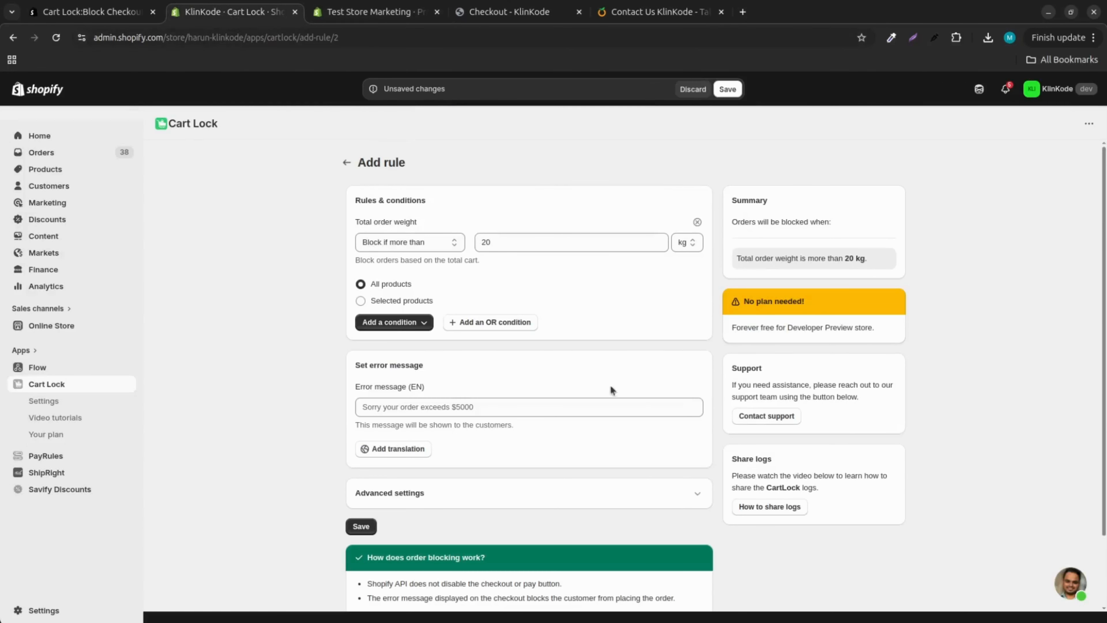
pyautogui.click(378, 301)
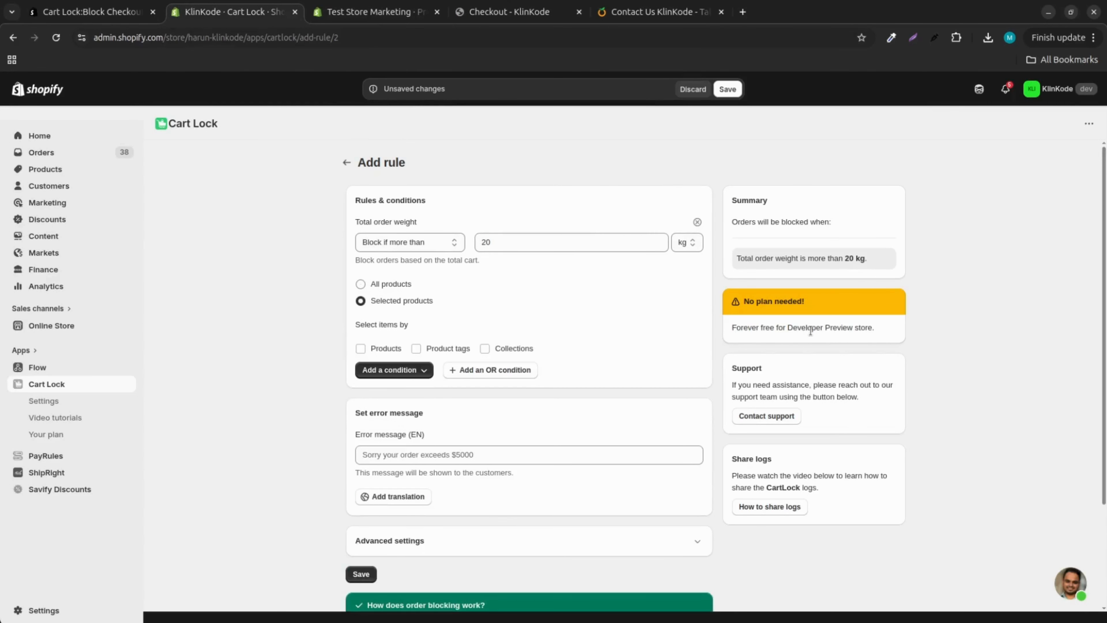
pyautogui.click(416, 348)
pyautogui.click(516, 394)
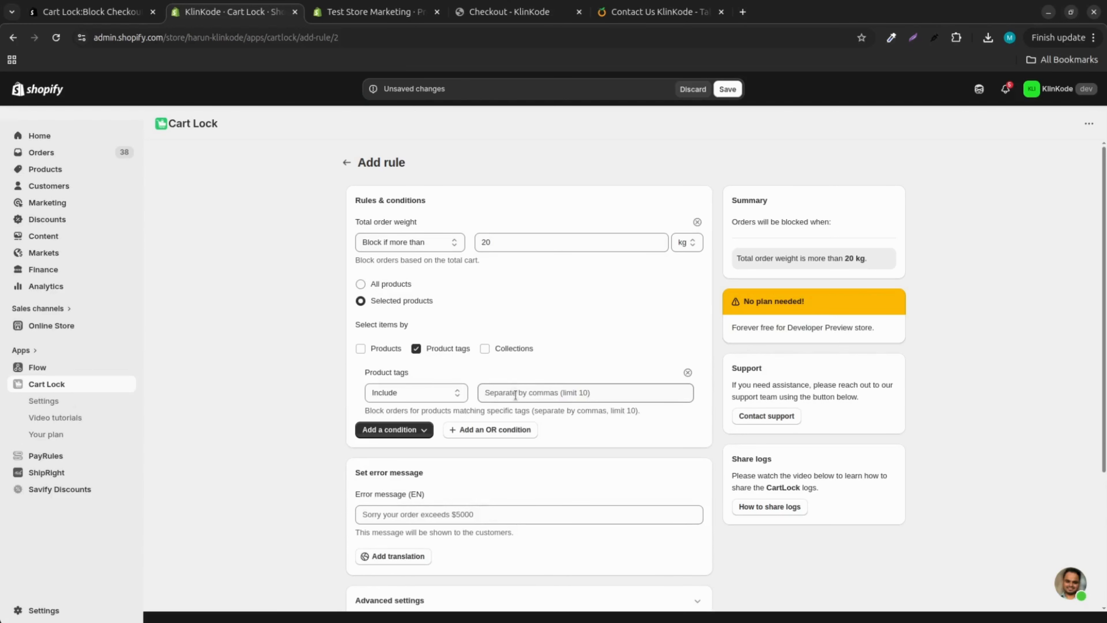
pyautogui.write('max-')
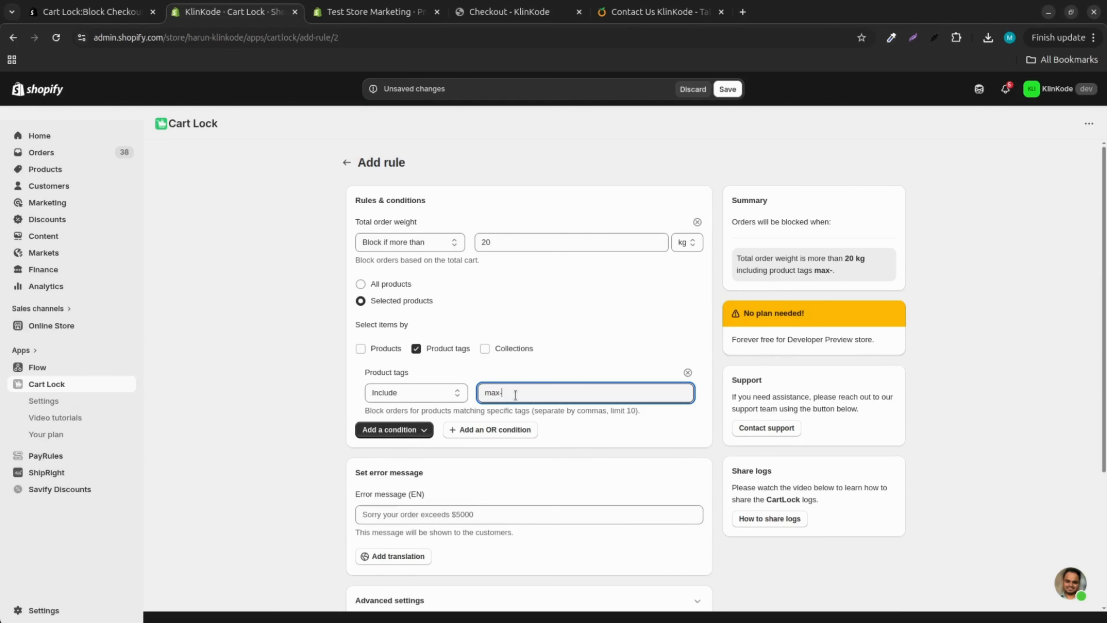
pyautogui.write('limit')
pyautogui.click(591, 325)
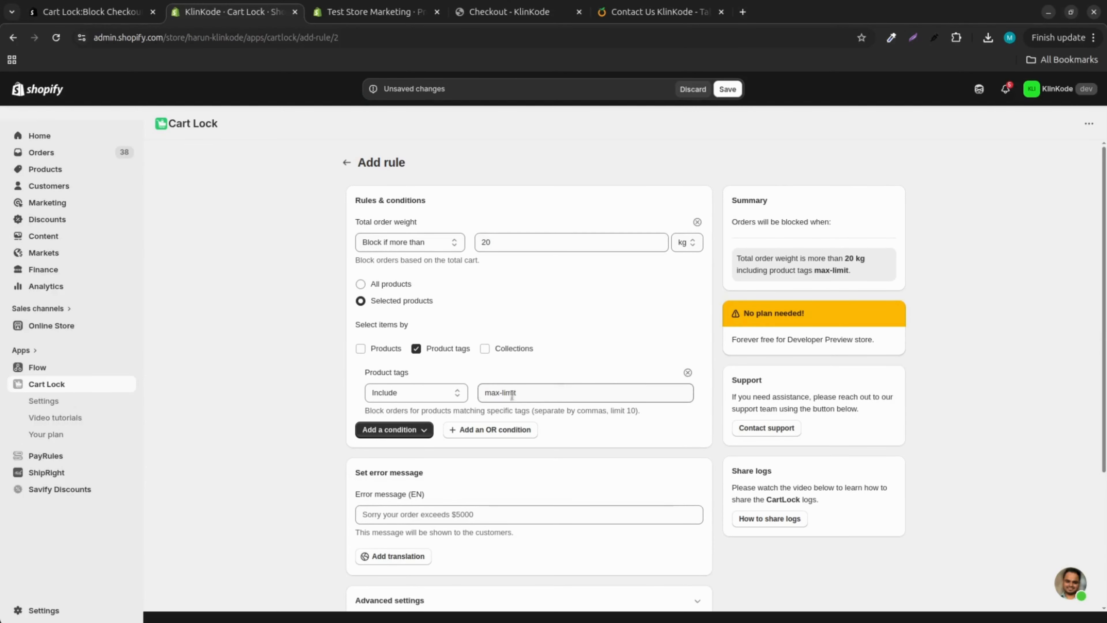
pyautogui.scroll(-2, 514, 388)
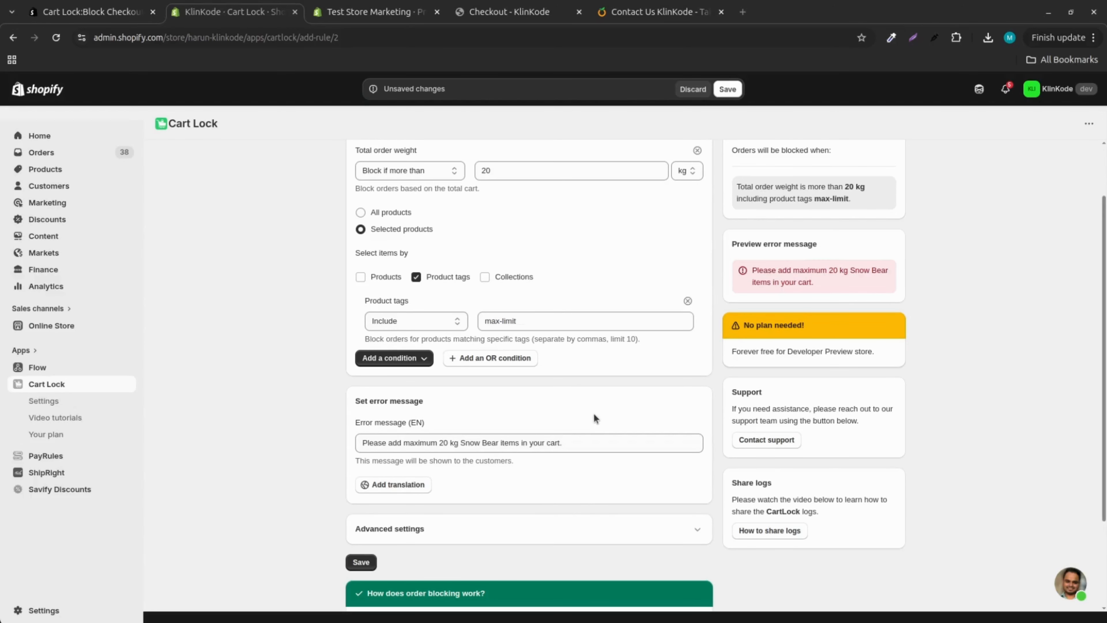
pyautogui.click(361, 561)
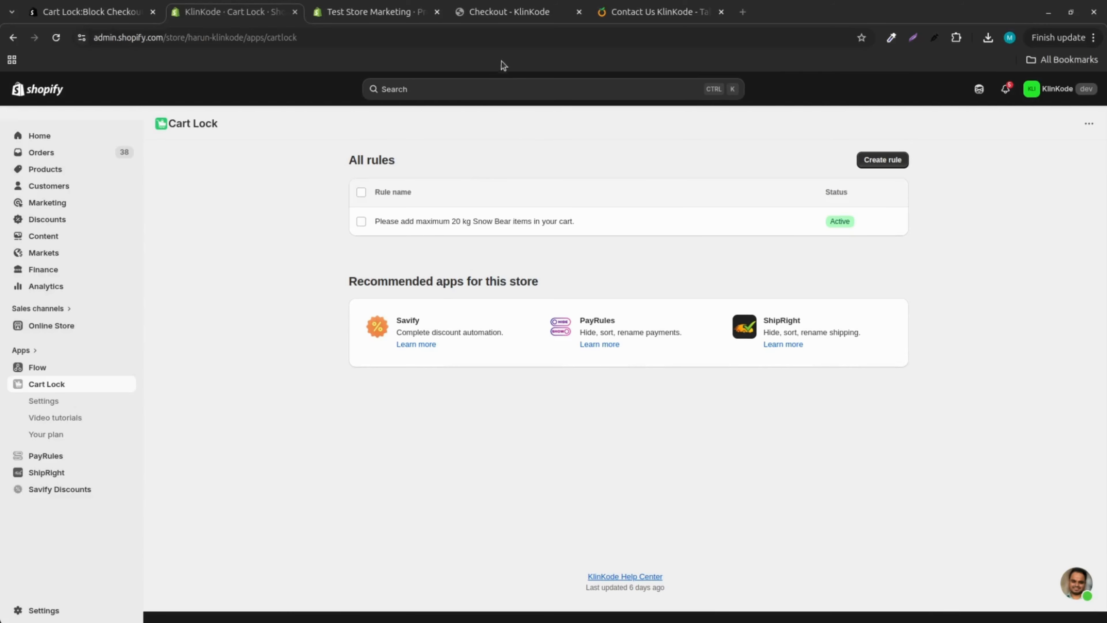
# Step: In the store checkout tab, try to complete the order for six Snow Bear items to test the block
pyautogui.click(507, 17)
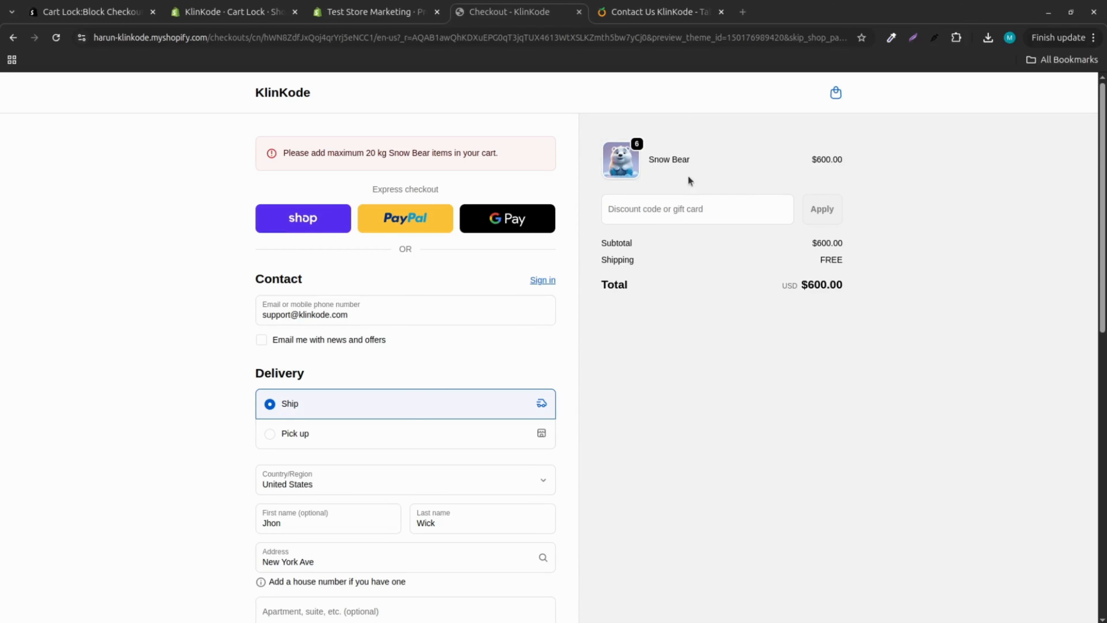
pyautogui.scroll(-10, 504, 398)
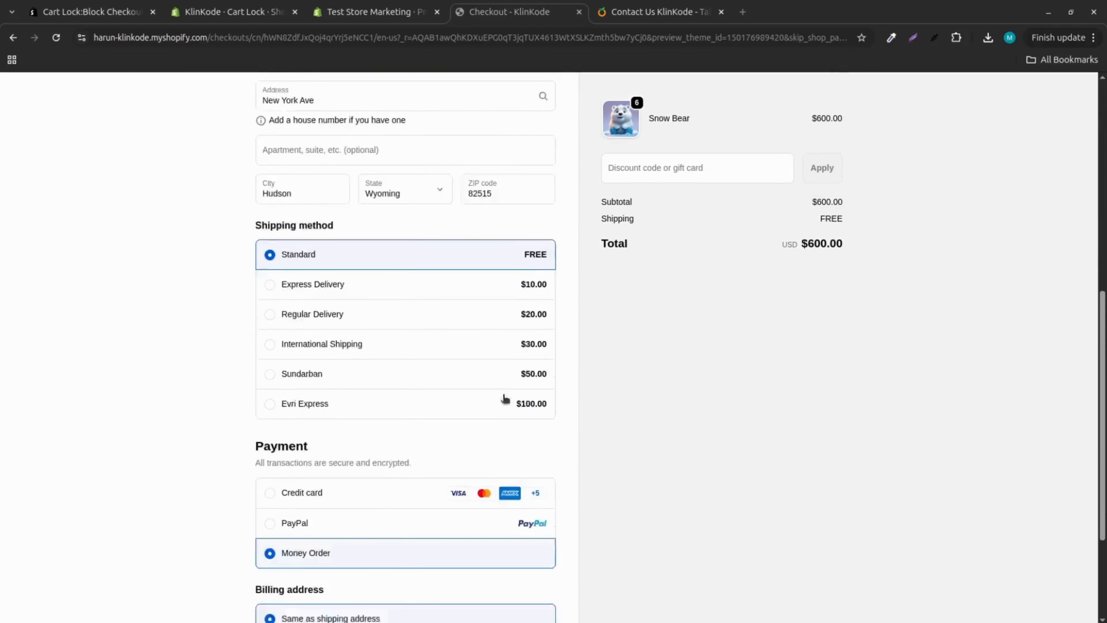
pyautogui.click(415, 535)
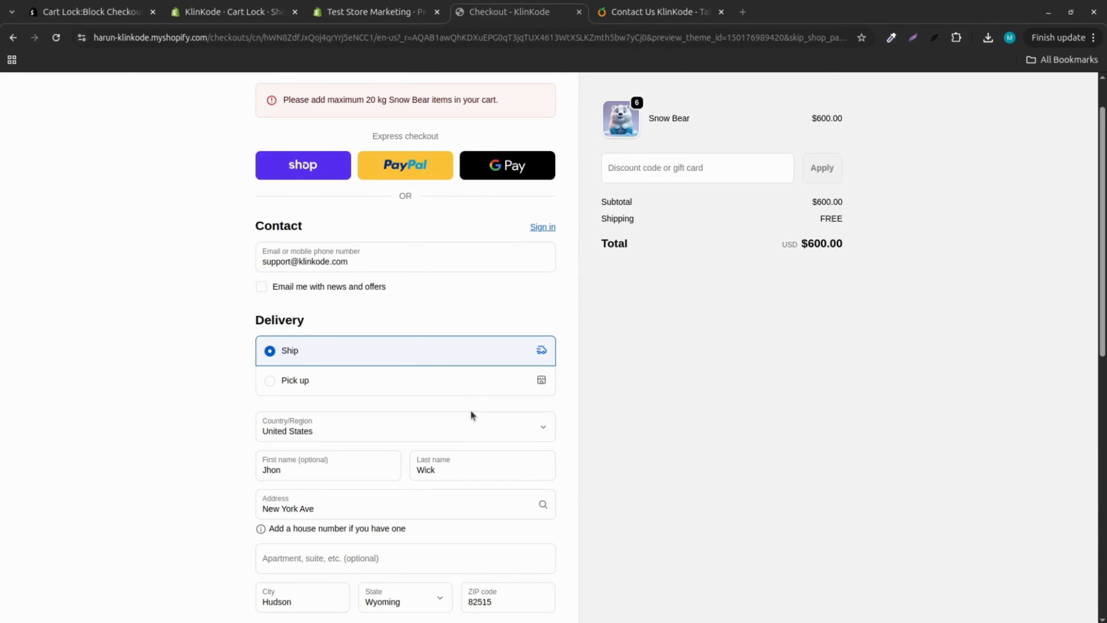
pyautogui.scroll(-12, 471, 415)
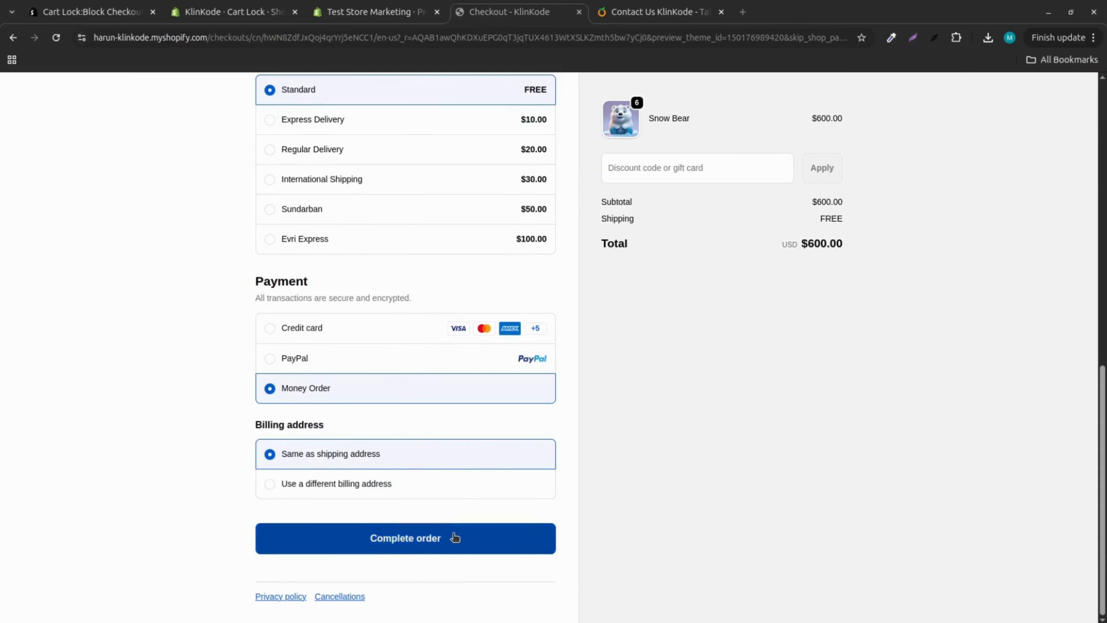
pyautogui.click(455, 537)
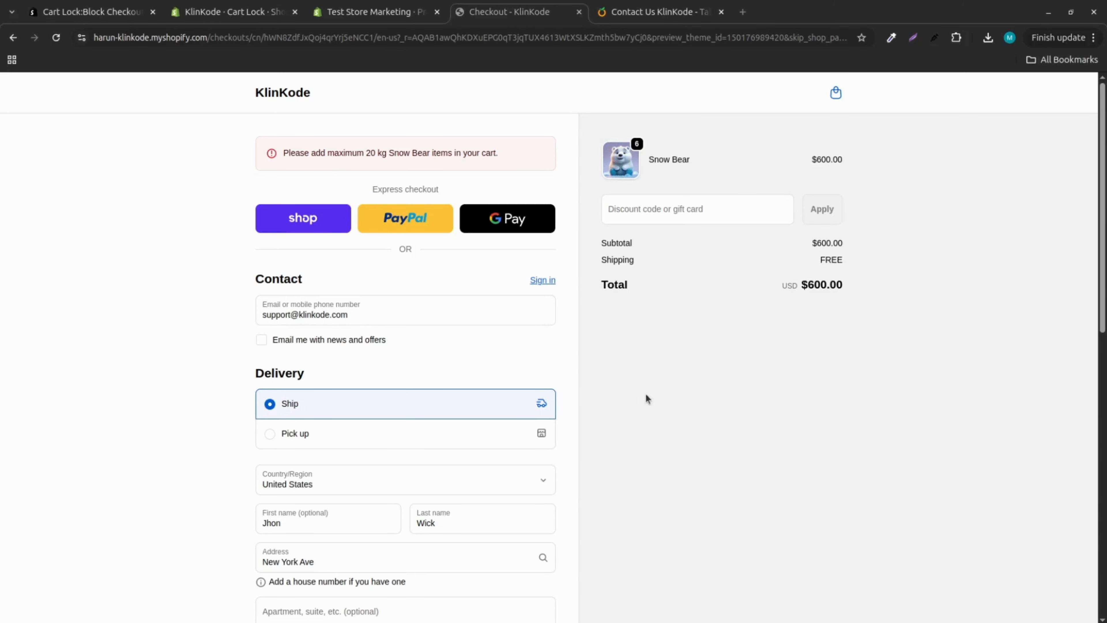
# Step: Return to the cart, reduce the Snow Bear quantity to 3, and check out the order
pyautogui.click(836, 93)
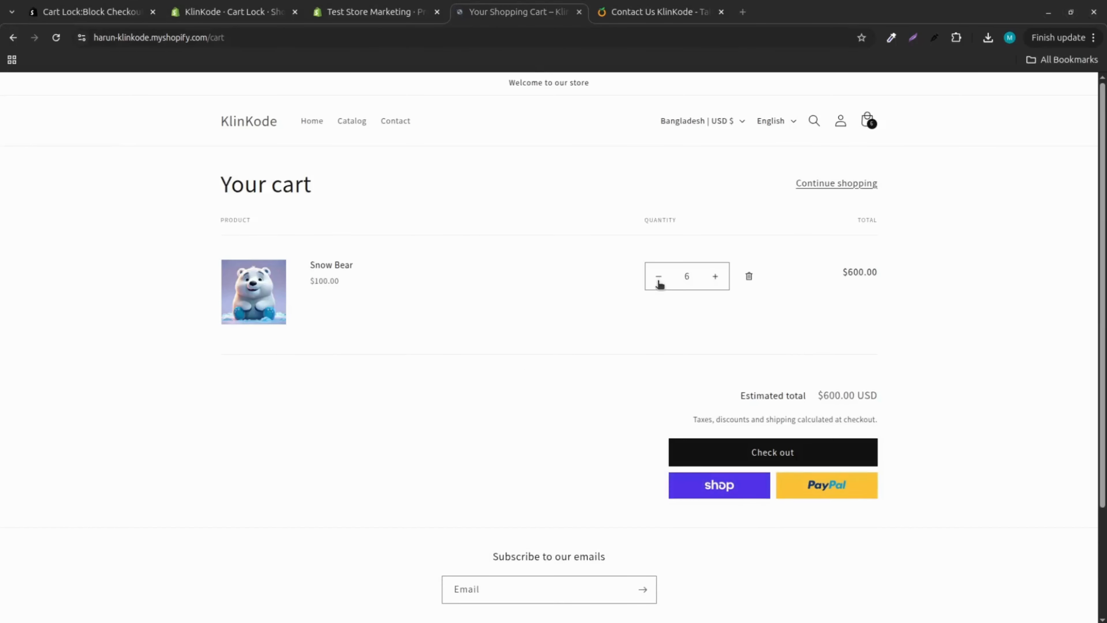
pyautogui.click(659, 276)
pyautogui.click(659, 277)
pyautogui.click(658, 276)
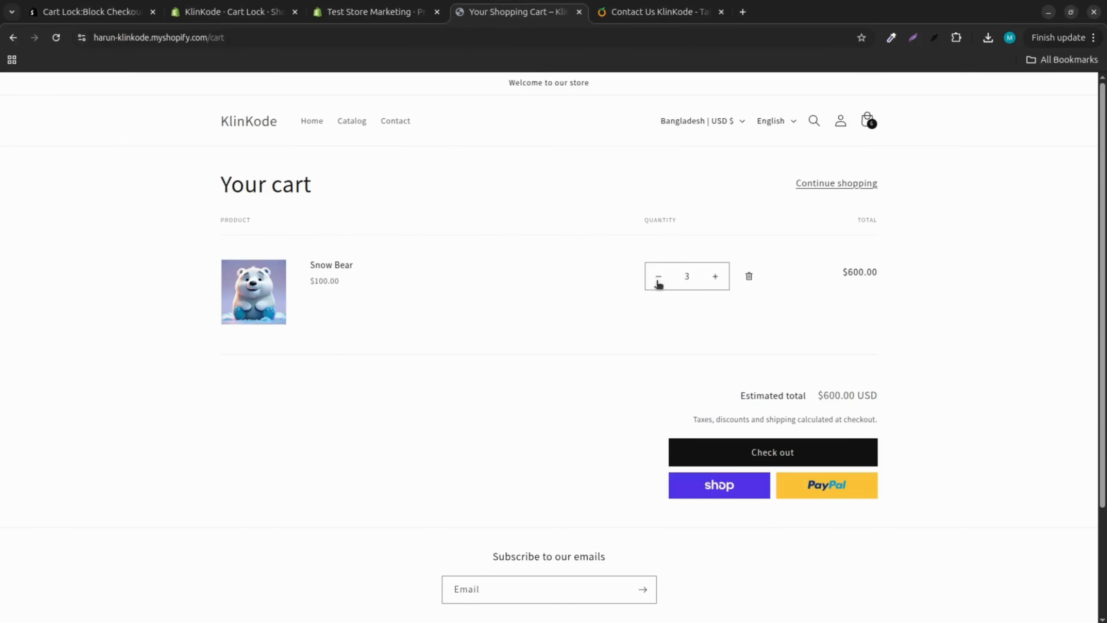
pyautogui.click(807, 462)
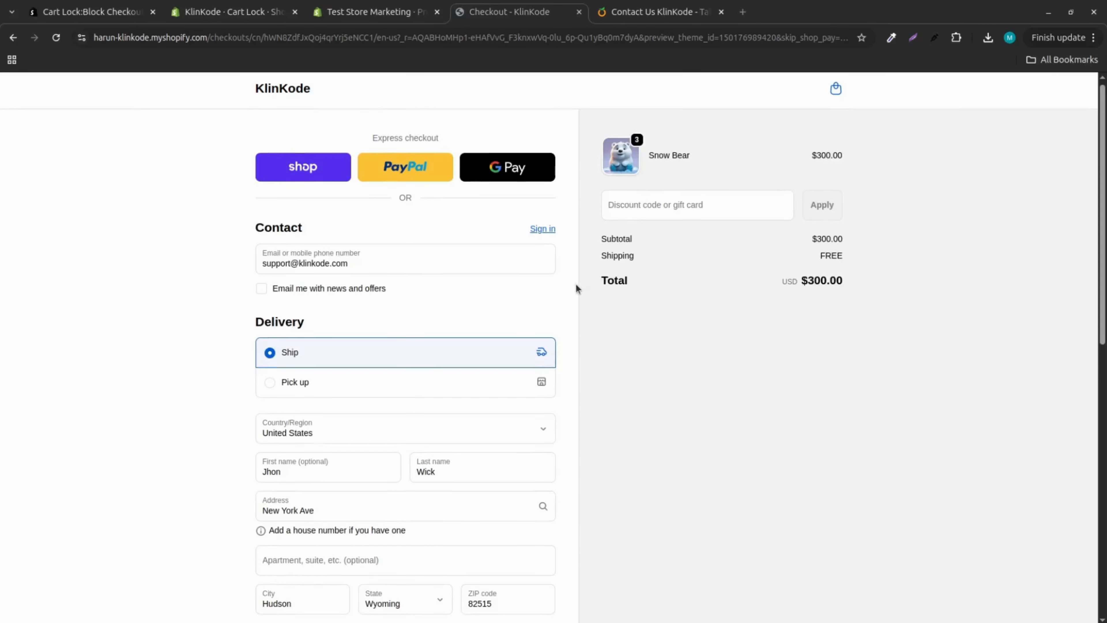
pyautogui.scroll(-10, 576, 290)
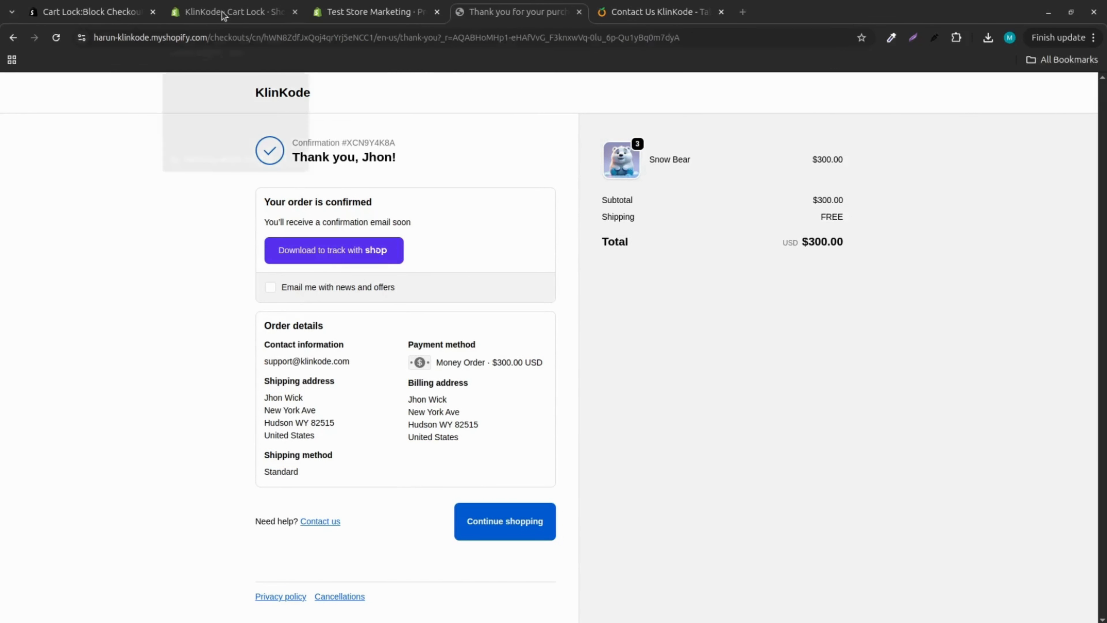
# Step: Open the Cart Lock support chat, then switch to the KlinKode contact page
pyautogui.click(231, 12)
pyautogui.click(1083, 588)
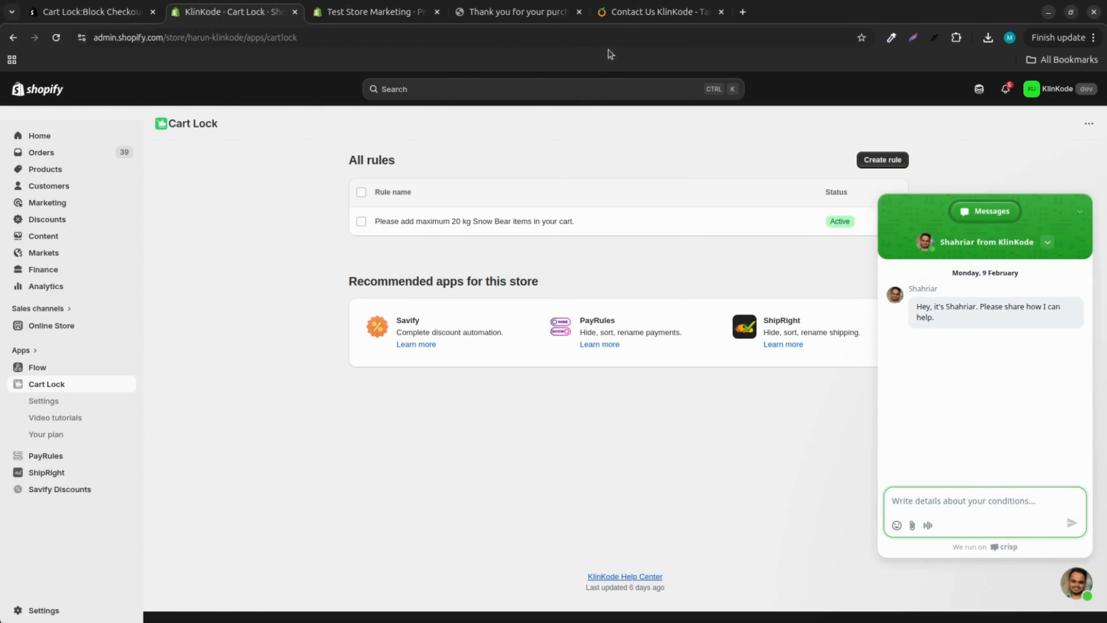
pyautogui.click(639, 12)
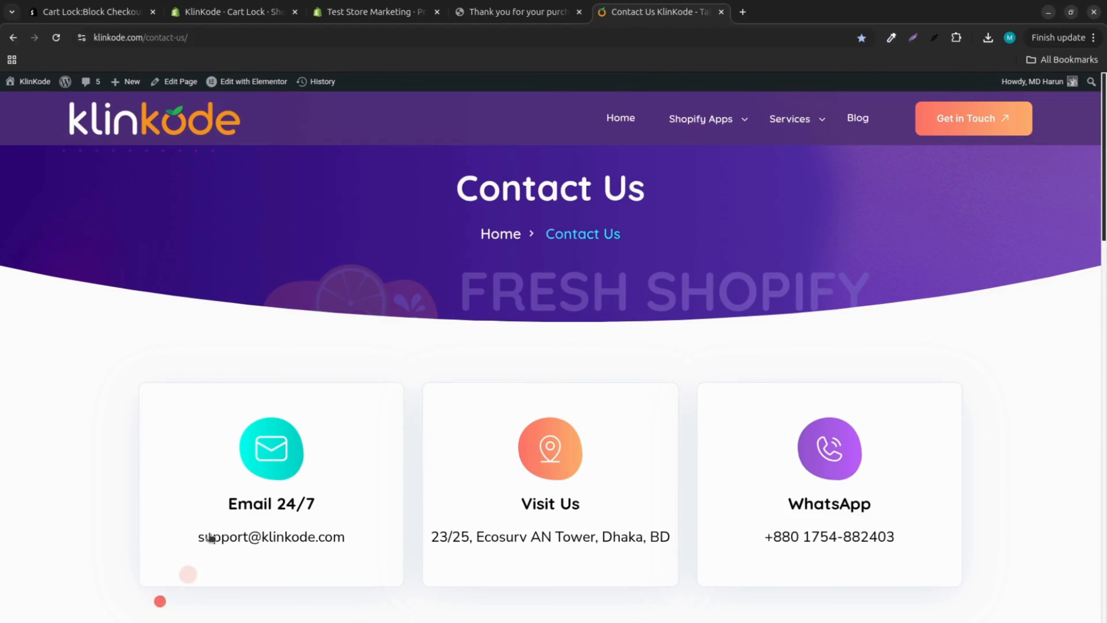